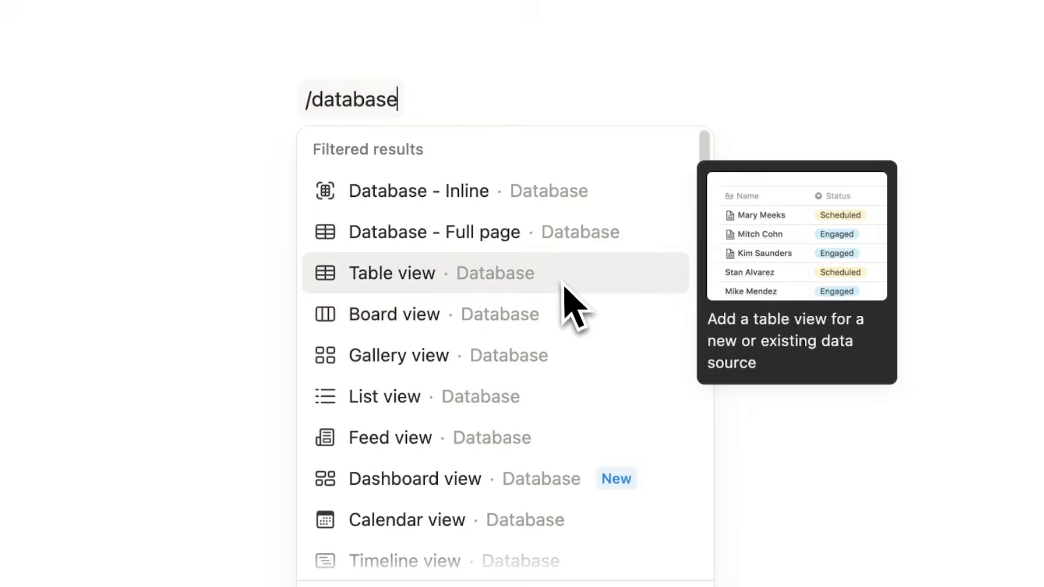
- Insert a table view database and title it "tasks"
click(563, 277)
text(tas)
text(ks)
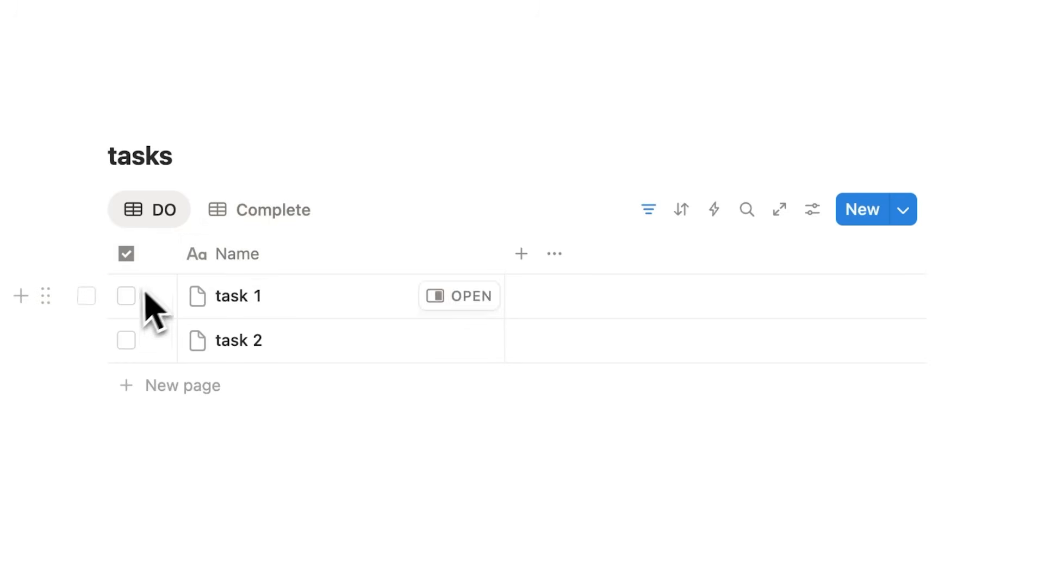
- Mark task 1 as done in the DO view and switch to the Complete view
click(131, 297)
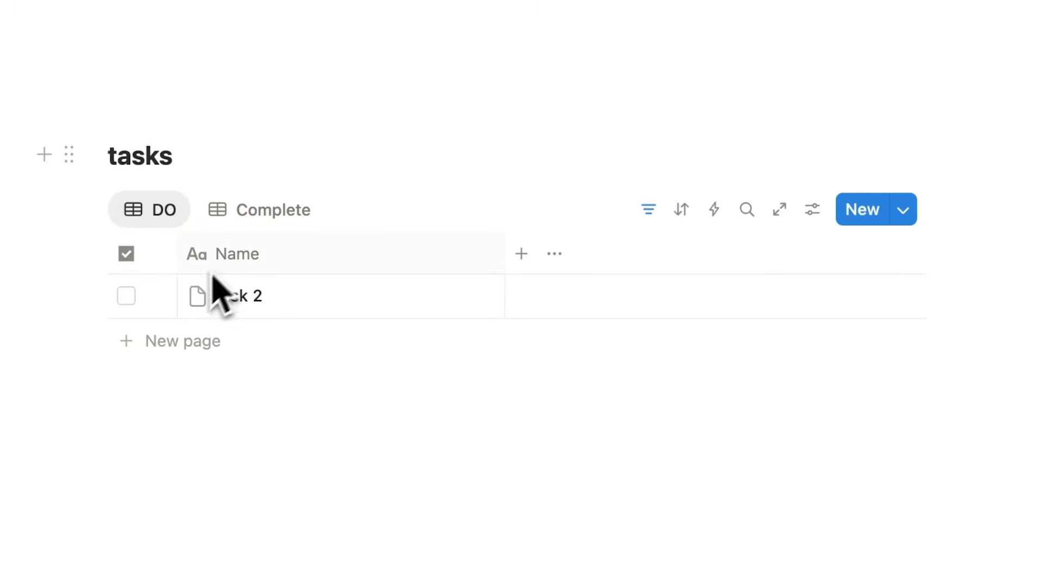
click(277, 215)
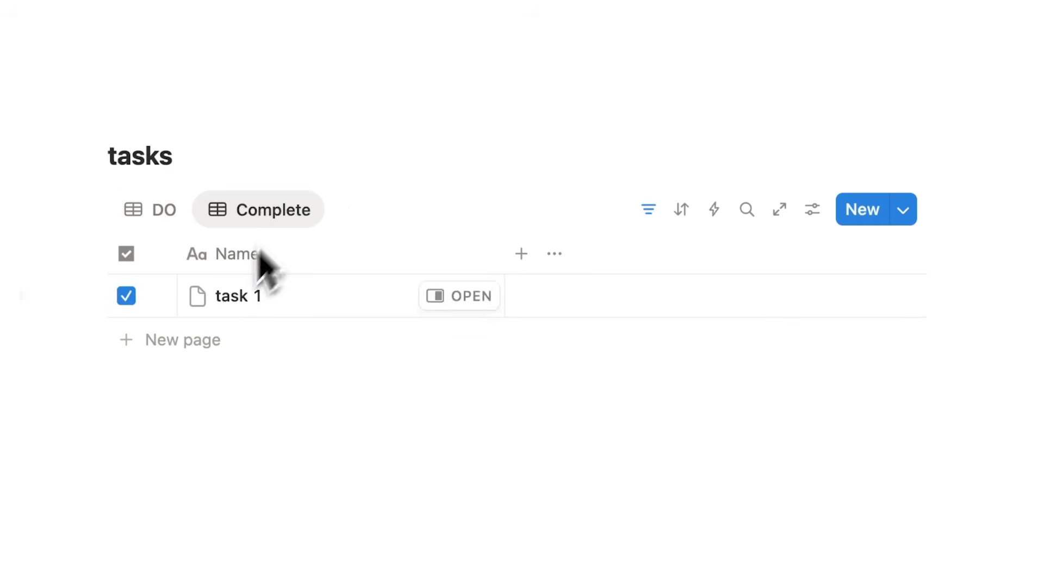
click(342, 217)
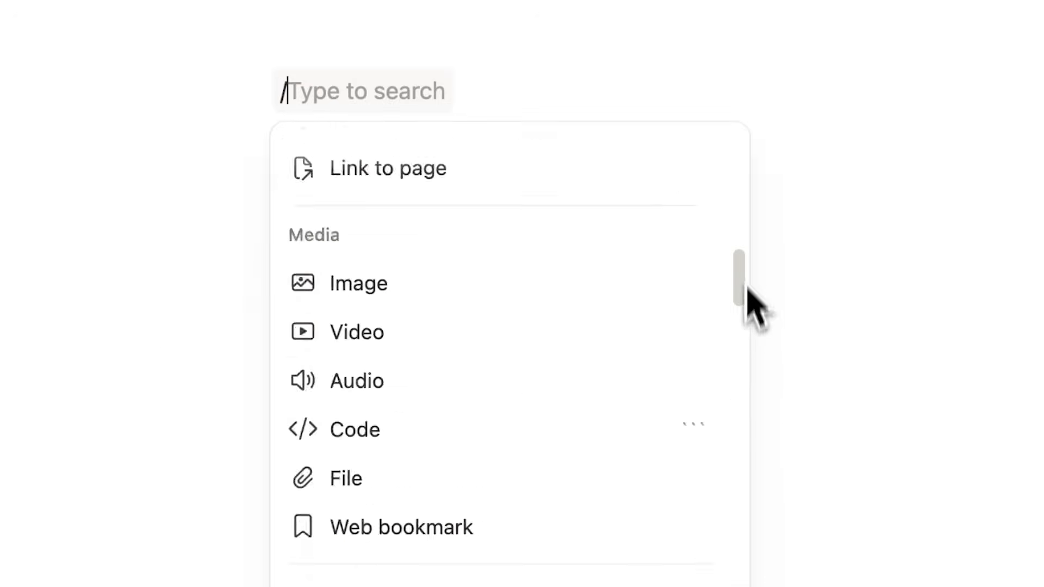
- Add to-dos "Less Complicated" and "Perfect for Simple Systems" below Faster in the Reasons to use Tabs tab, and check off the last one
drag(747, 287, 742, 486)
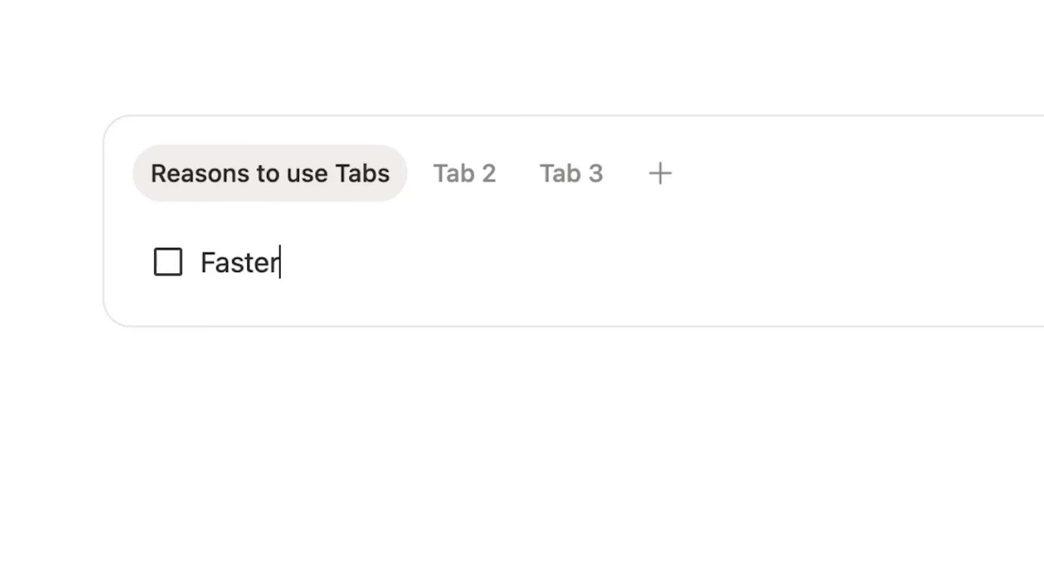
key(Return)
text(Less C)
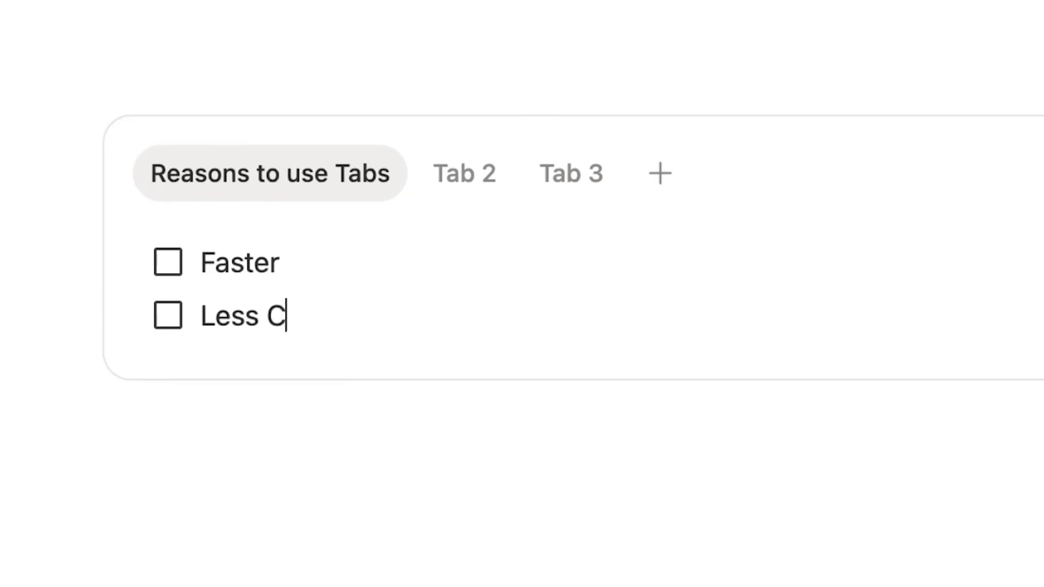
text(omplicated)
key(Return)
text(Perfect for Simple Systems)
click(168, 369)
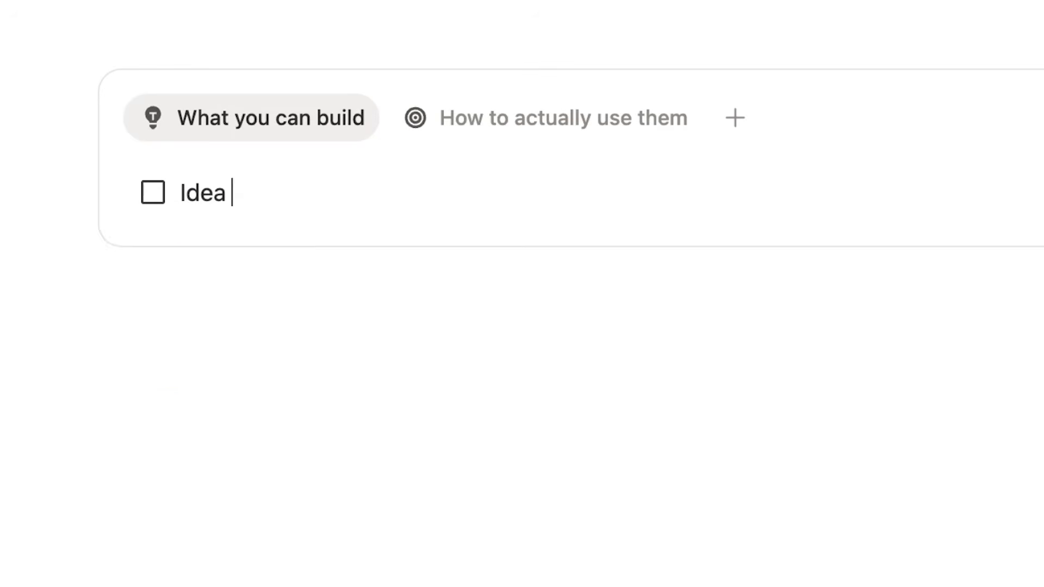
- Fill the What you can build tab with seven to-dos, Idea 1 through Idea 7
text(1)
key(Return)
text(Idea 2)
key(Return)
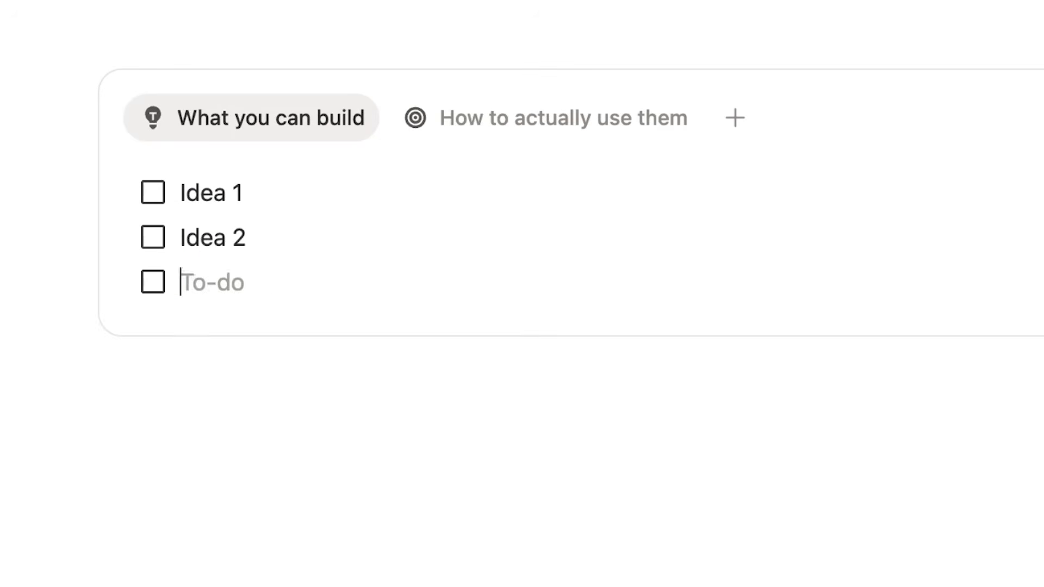
text(Idea 3)
key(Return)
text(Idea 4)
key(Return)
text(Idea 5)
key(Return)
text(Idea 6 Idea)
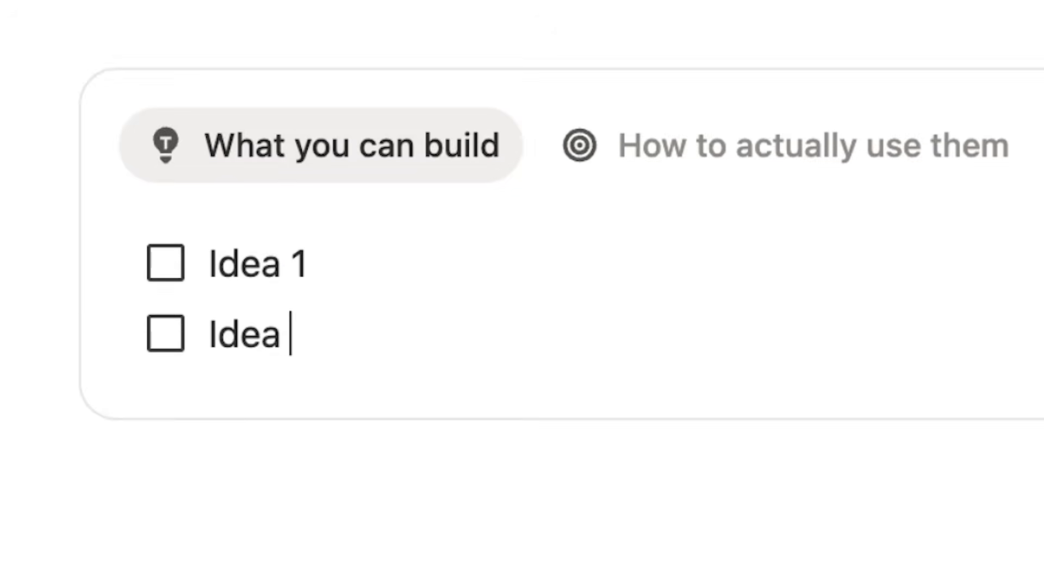
text(2 Idea 3 Idea 4 Idea 5 Idea 6 Idea 7)
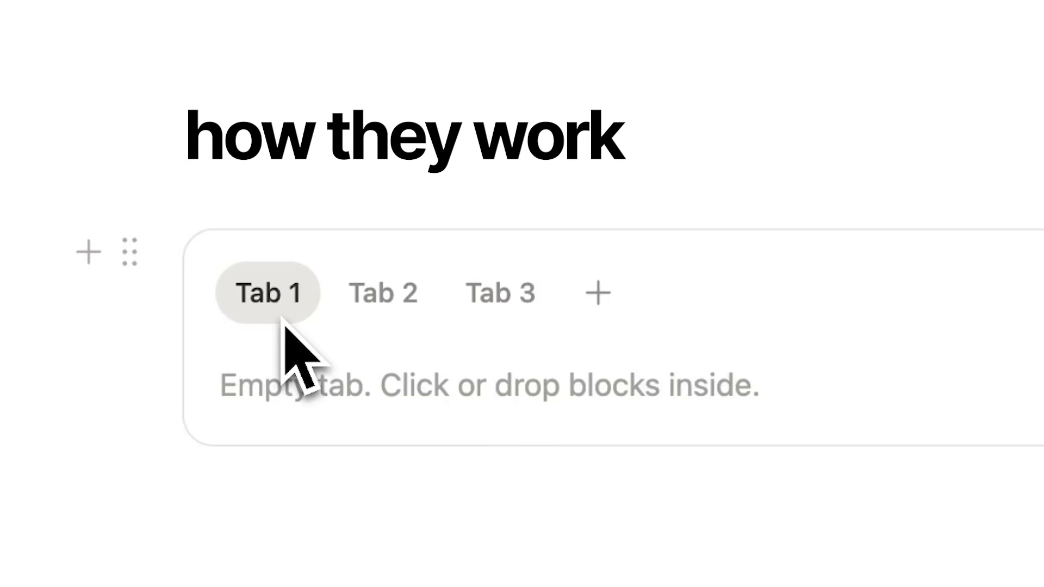
- Write "Subscribe" as the heading text and replace it with "Let's dive"
text(Su)
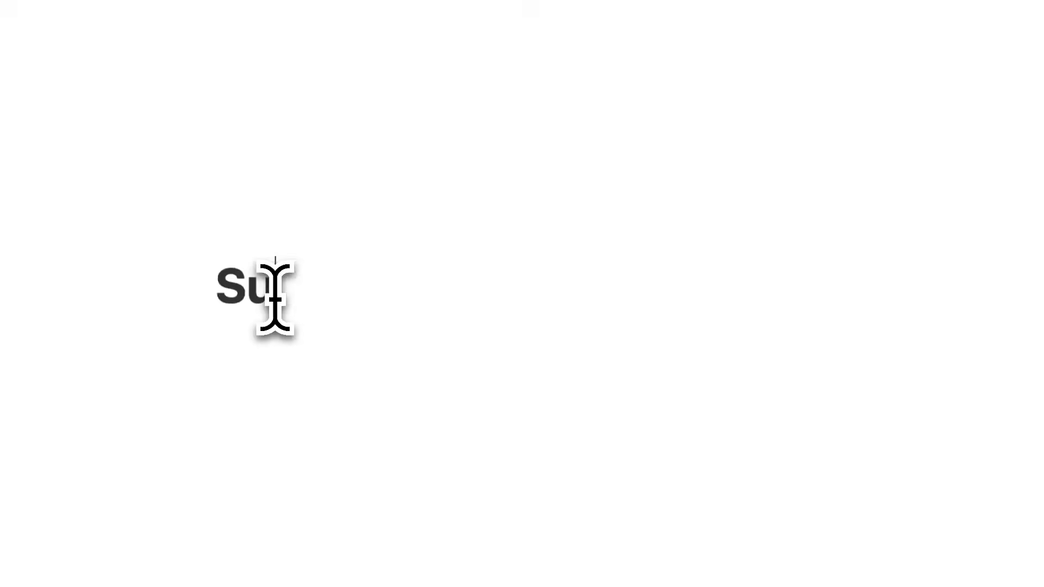
text(bscribe)
key(shift+Left)
key(shift+Left)
key(shift+Left)
key(shift+Left)
key(shift+Left)
key(shift+Left)
key(shift+Left)
key(shift+Left)
key(shift+Left)
text(Let's dive)
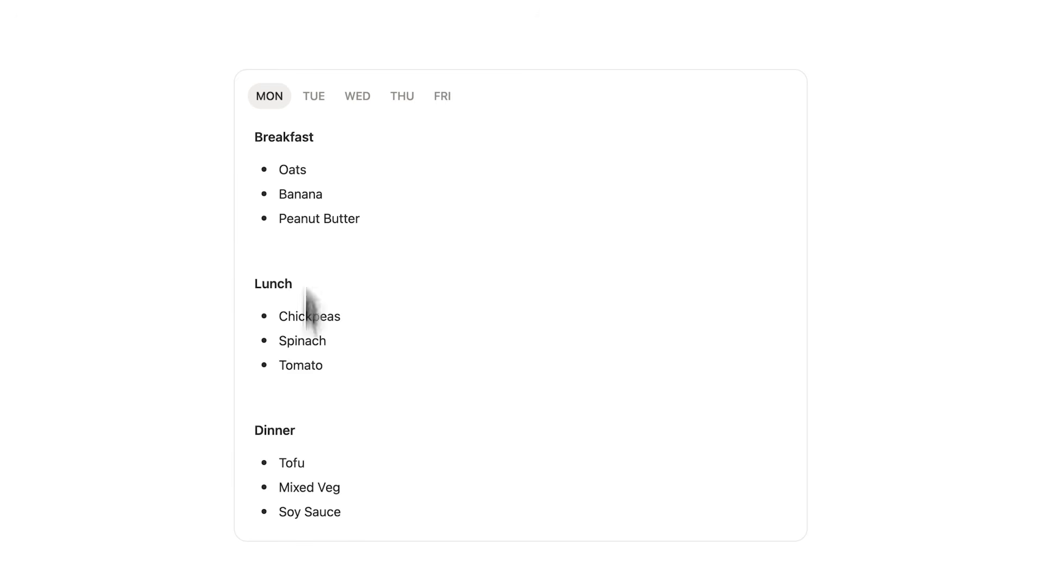
- Review the meals planned in the TUE, WED, THU and FRI tabs of the meal plan
click(308, 93)
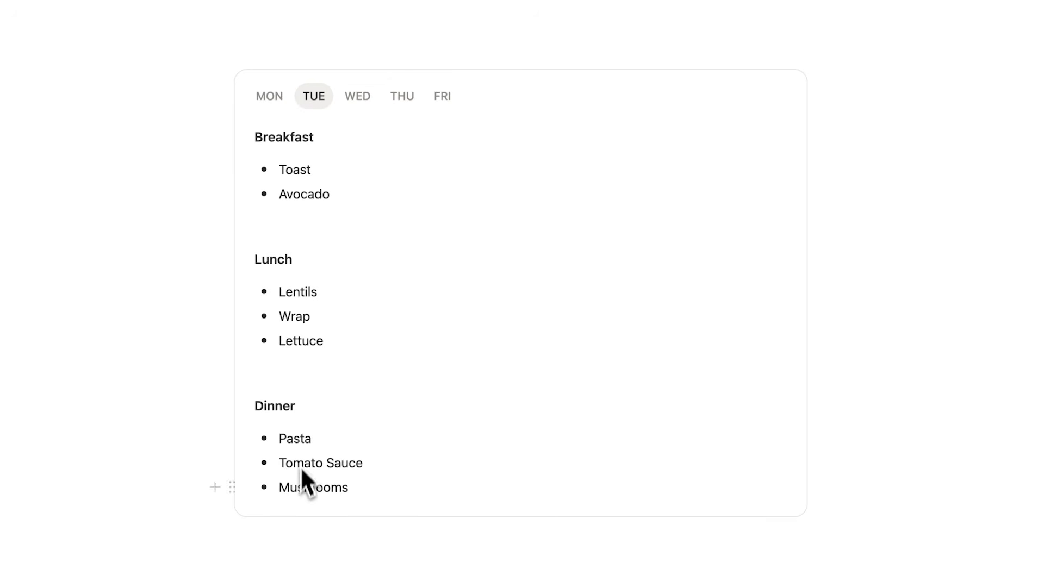
click(351, 96)
scroll(334, 325, down, 5)
click(334, 326)
text(-)
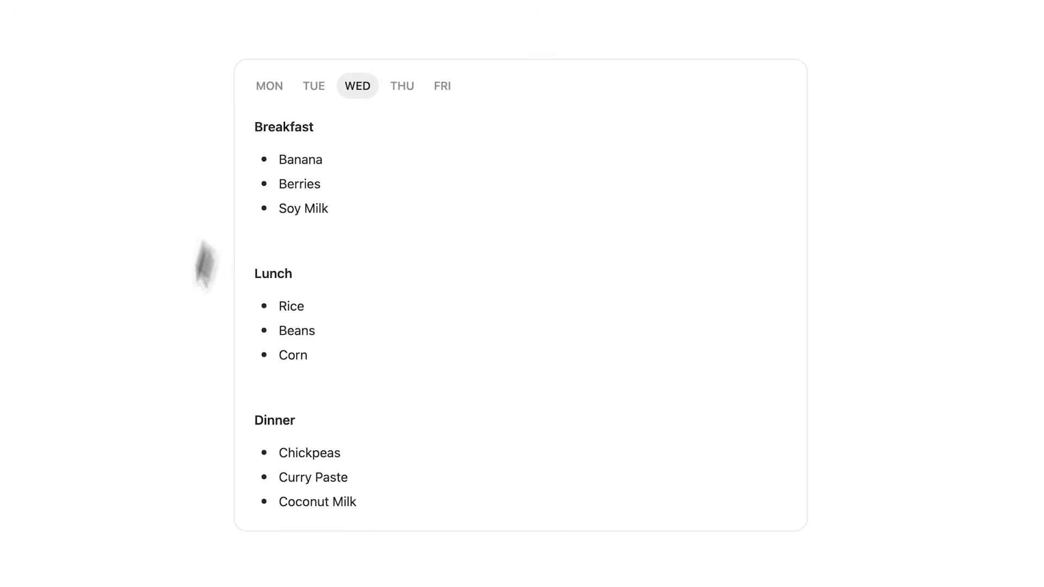
click(391, 93)
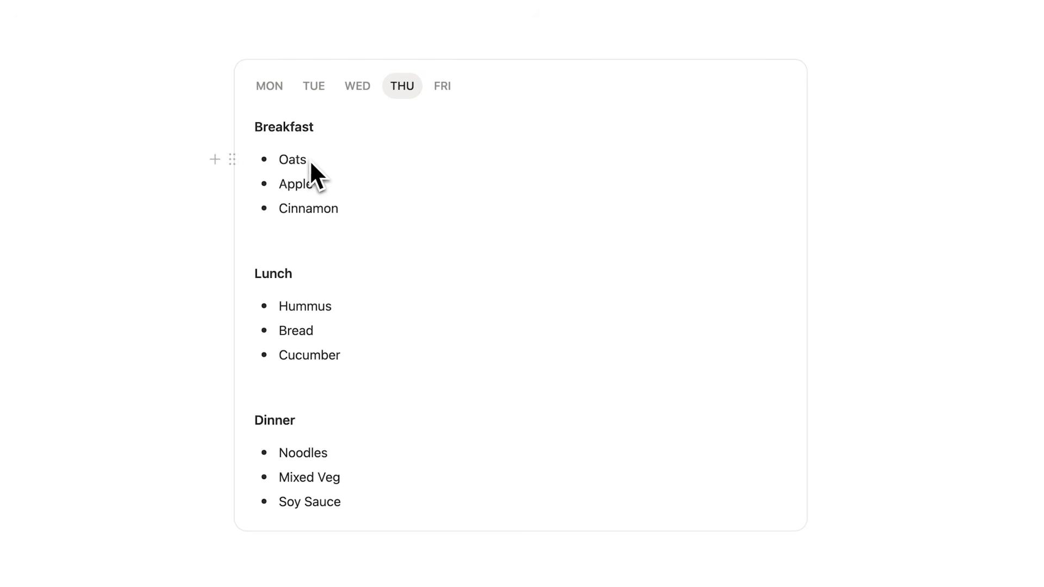
click(441, 87)
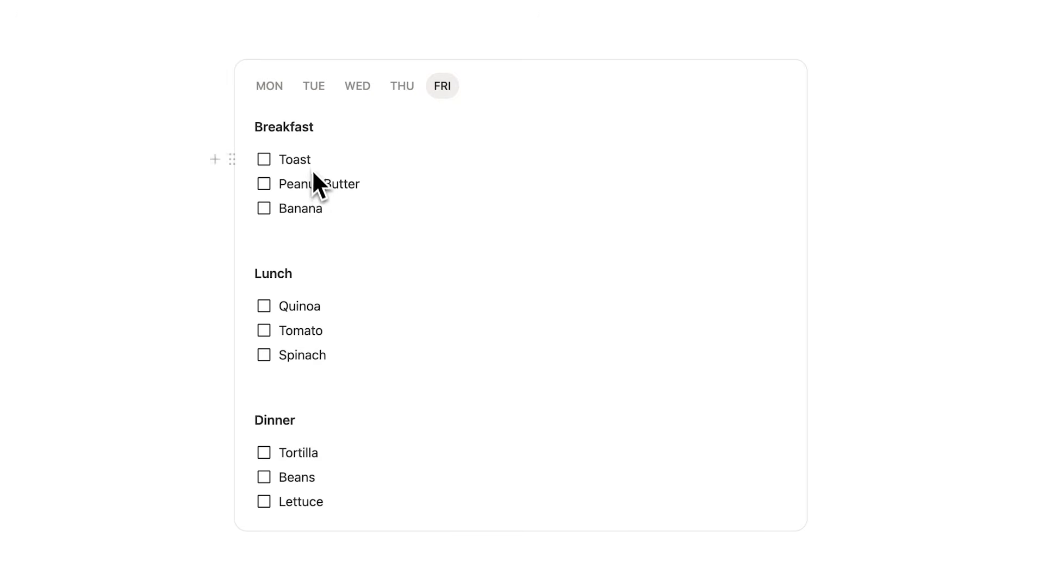
- Check off Toast, Peanut Butter and Banana under Friday's breakfast, and Idea 1 in the What you can build list
click(264, 163)
click(265, 186)
click(264, 210)
text(hoppi)
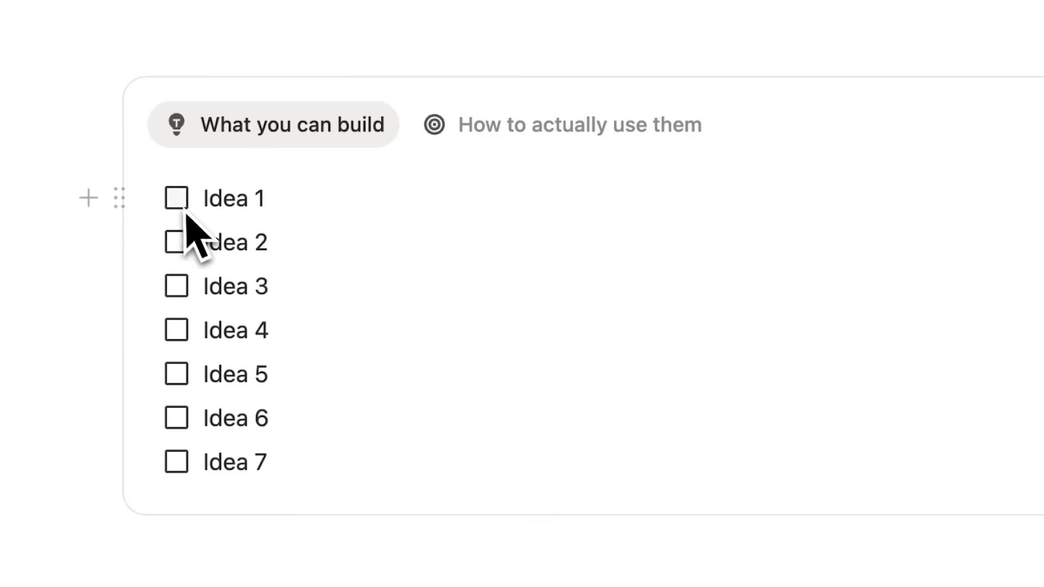
click(175, 198)
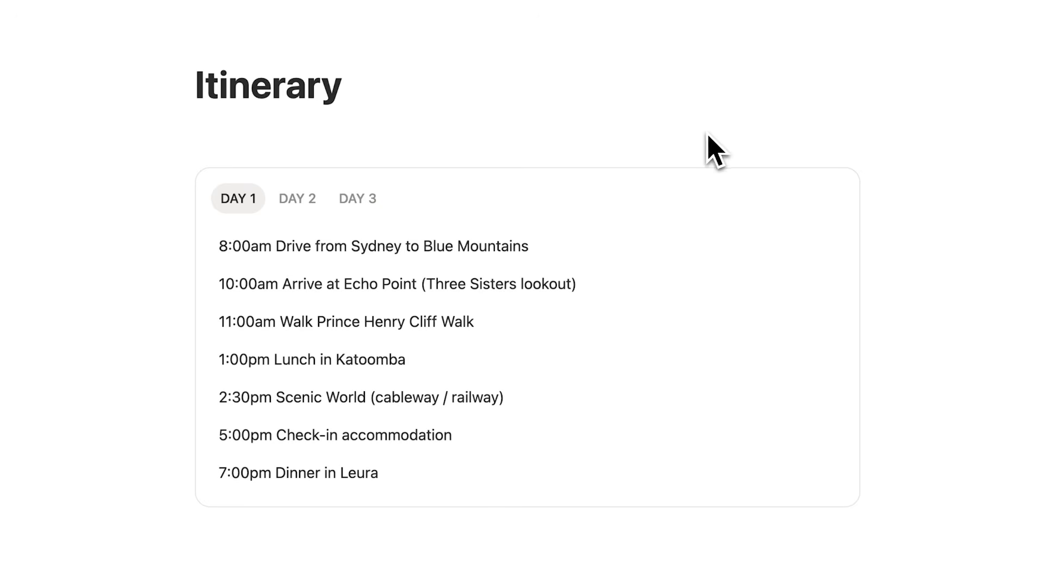
- Look through the DAY 2 and DAY 3 schedules of the itinerary and return to DAY 1
click(292, 211)
click(341, 203)
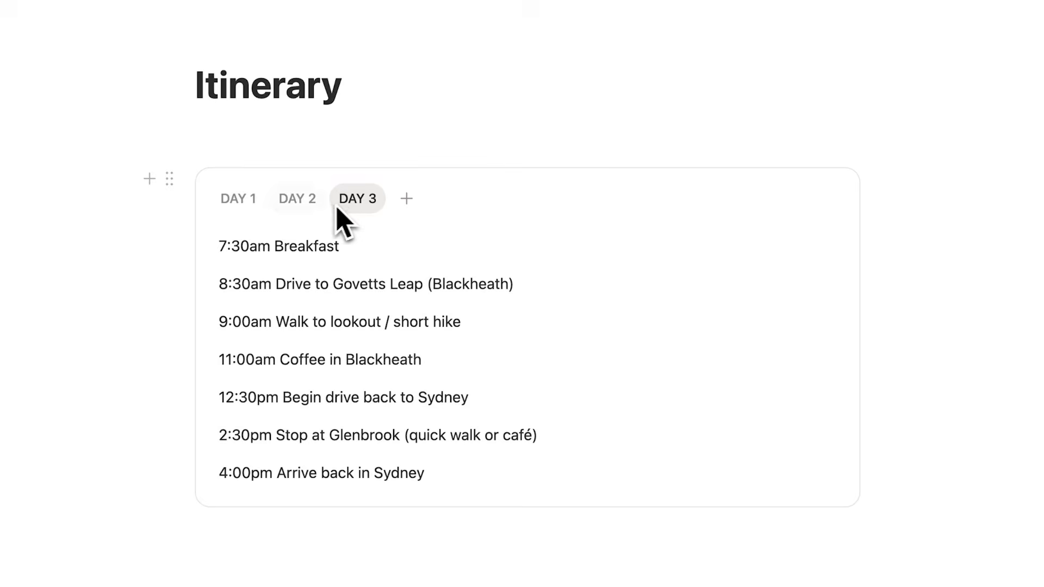
click(295, 205)
click(237, 207)
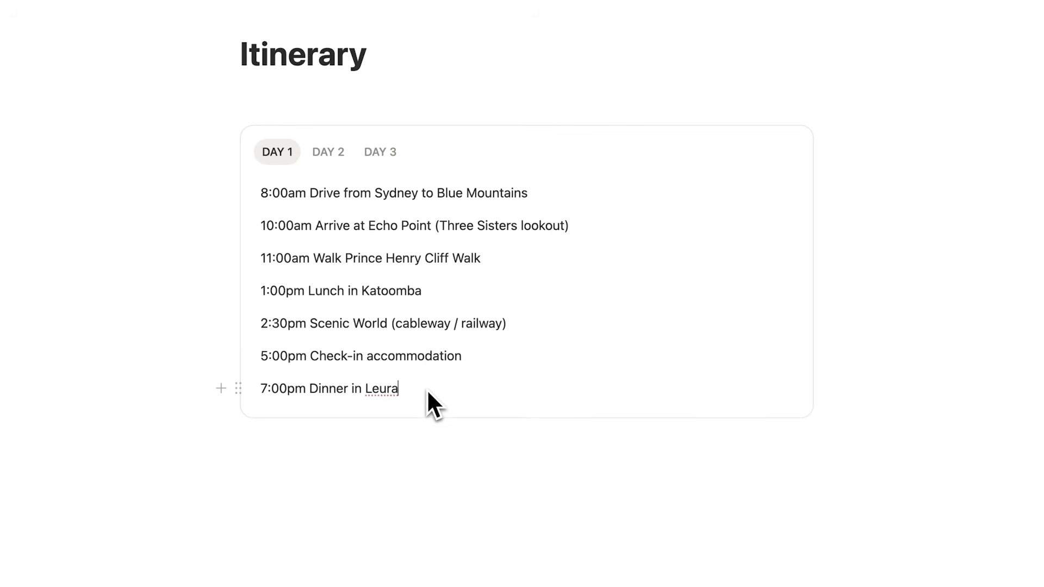
- Insert a simple table below the 7:00pm dinner entry in the DAY 1 itinerary
click(433, 379)
key(Return)
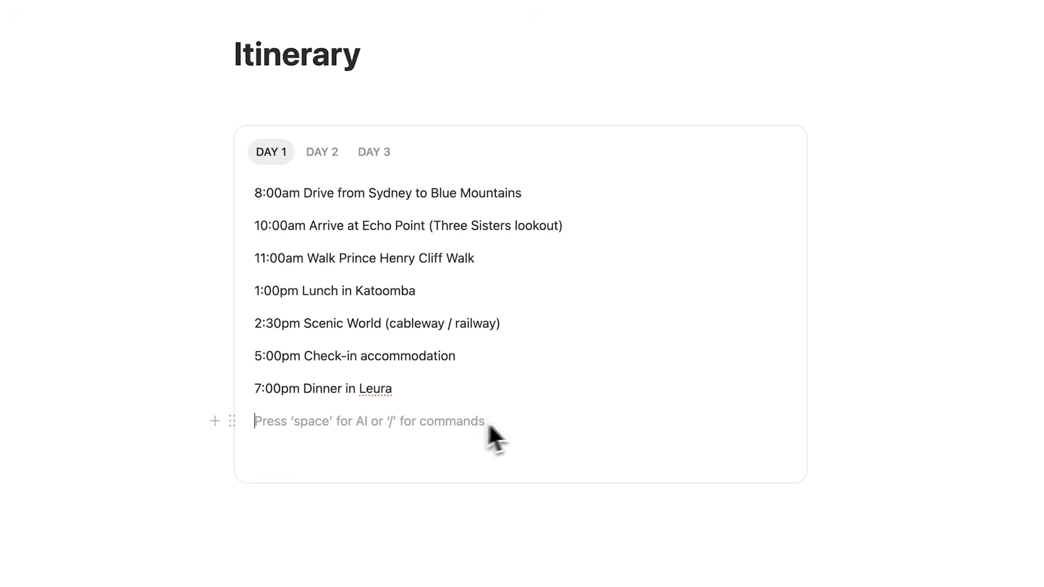
text(/table)
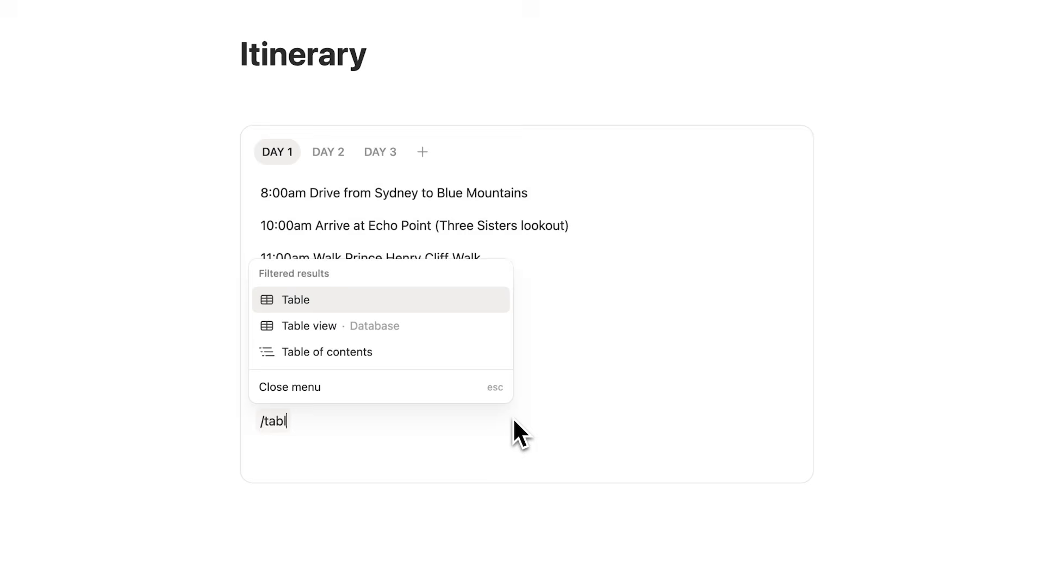
key(Return)
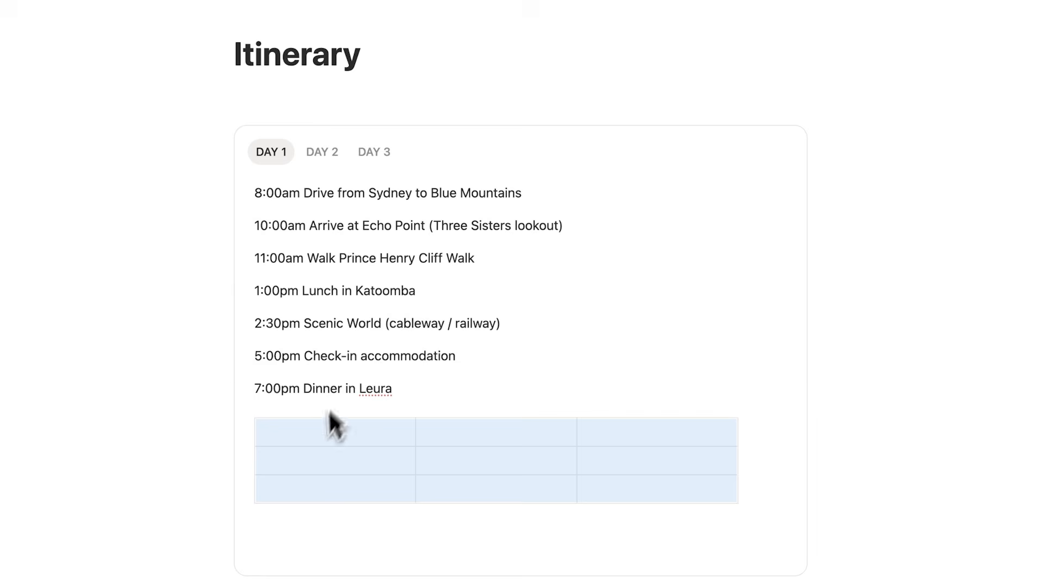
- Enter 8am and 10am in the table's first column and "Drive from Sydney to Blue Mountains" beside 8am
click(315, 440)
text(8am)
key(Return)
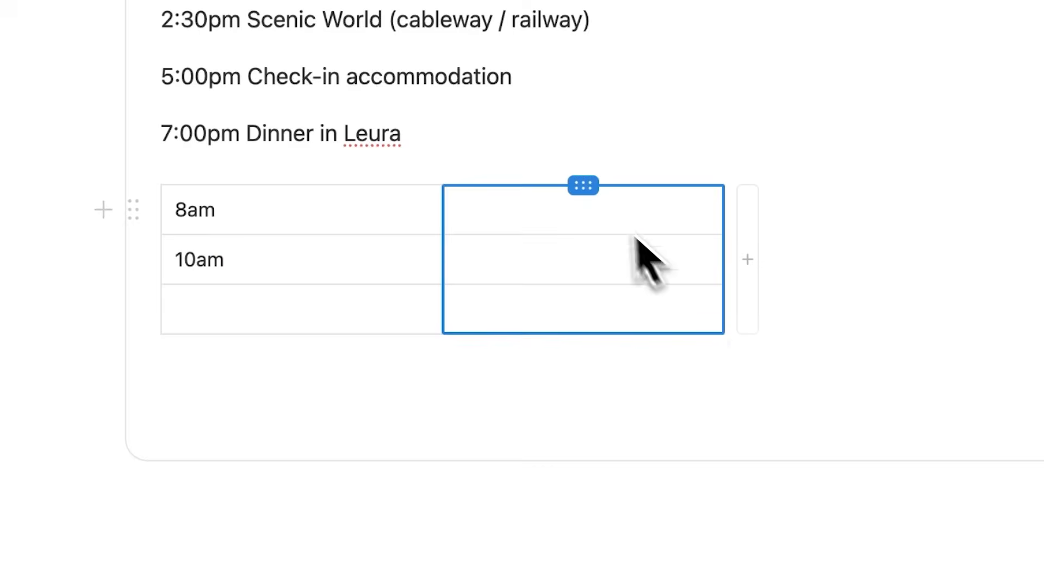
click(693, 224)
text(Drive from Sydney to Blue Mountains)
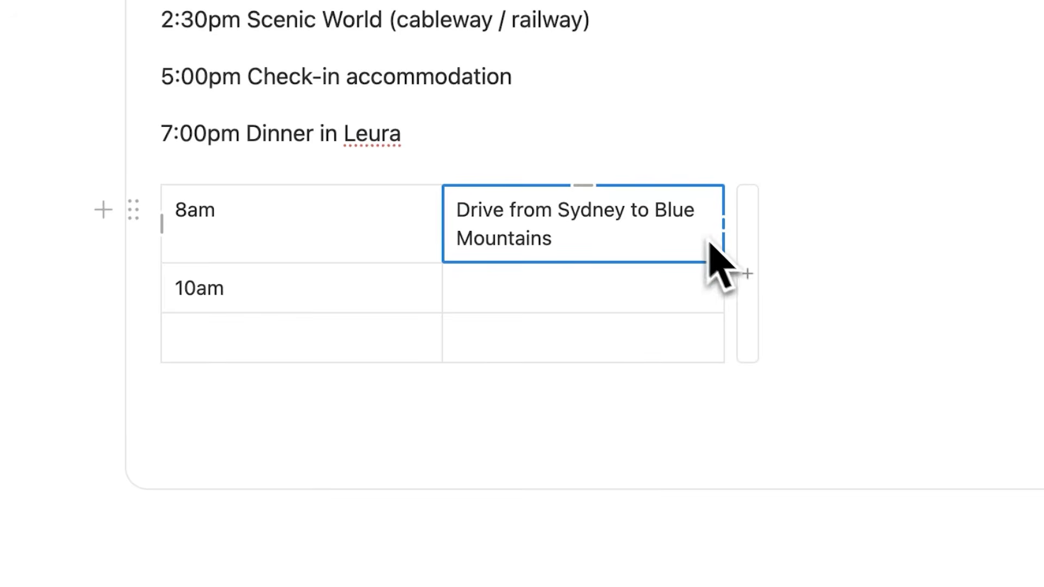
click(417, 386)
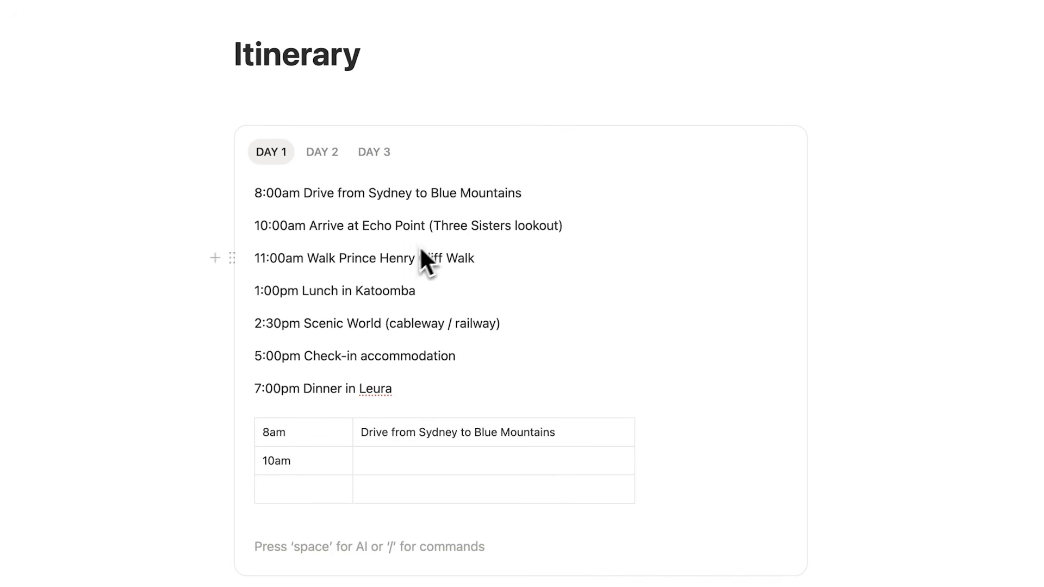
- Show the itinerary's DAY 2 schedule, and check off Idea 2 in the What you can build list
click(327, 158)
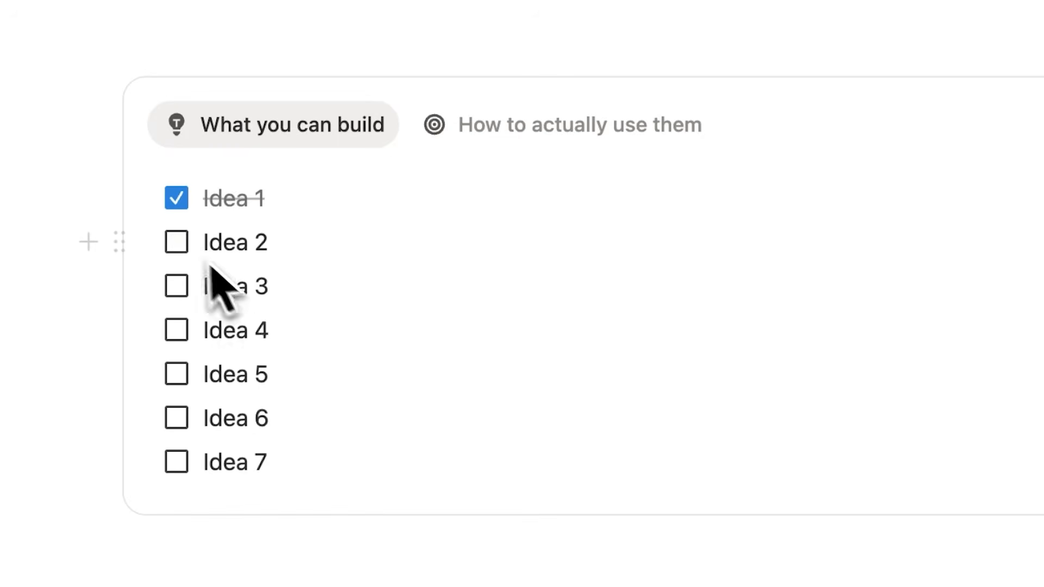
click(174, 240)
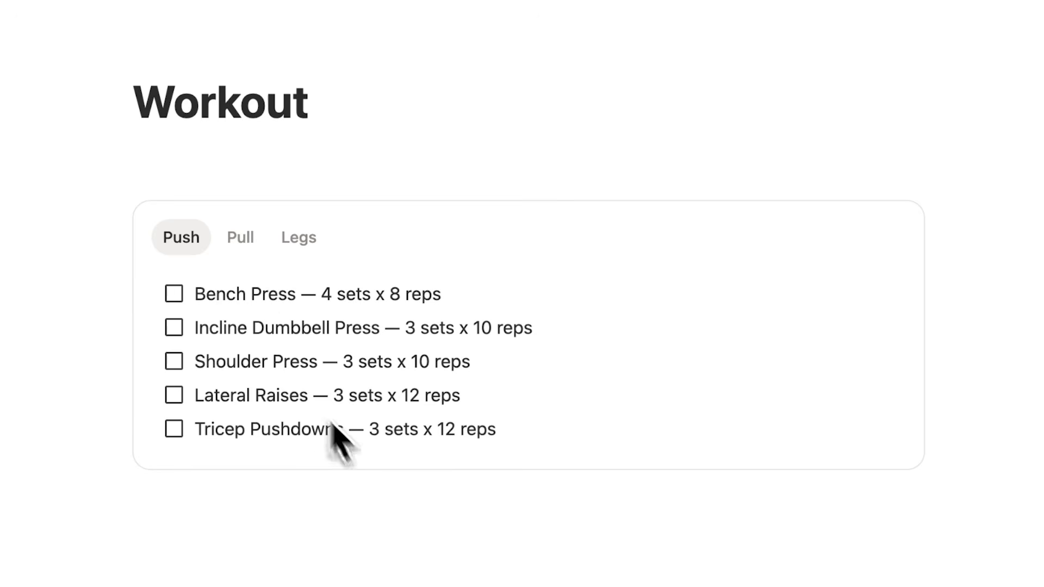
- Look through the Pull and Legs exercises of the workout and return to Push
click(240, 242)
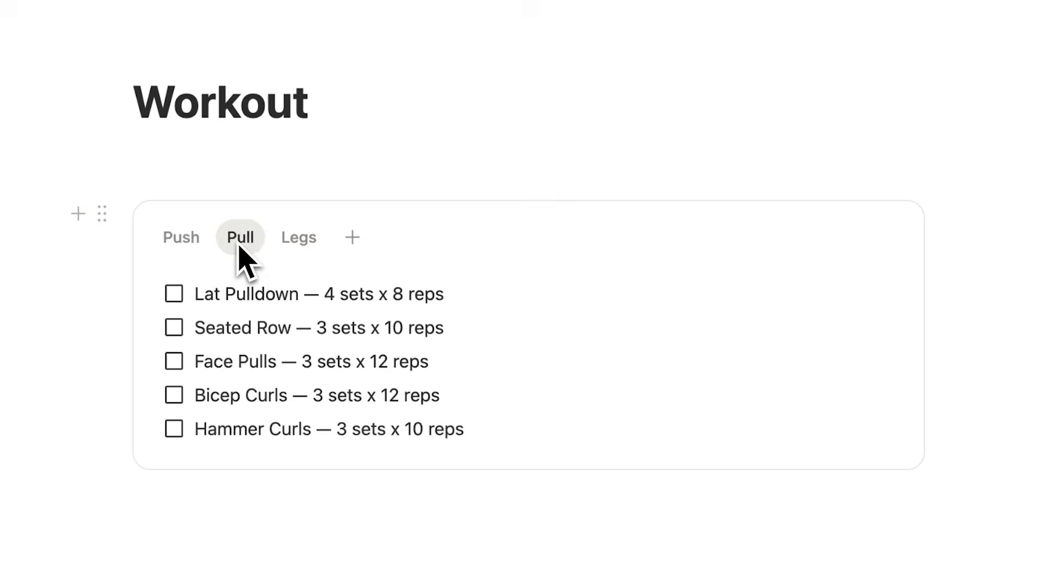
click(294, 243)
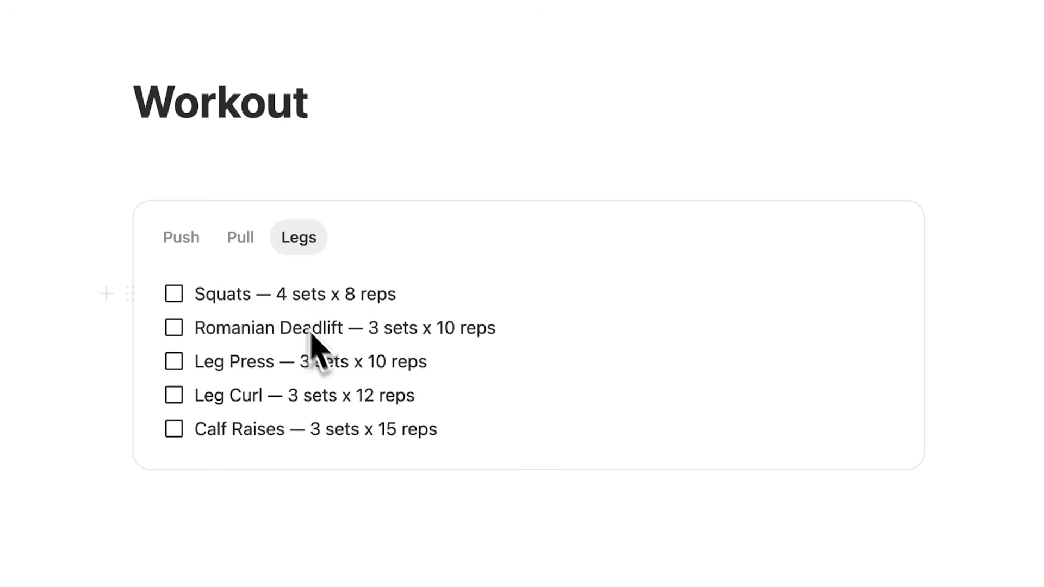
click(243, 249)
click(185, 250)
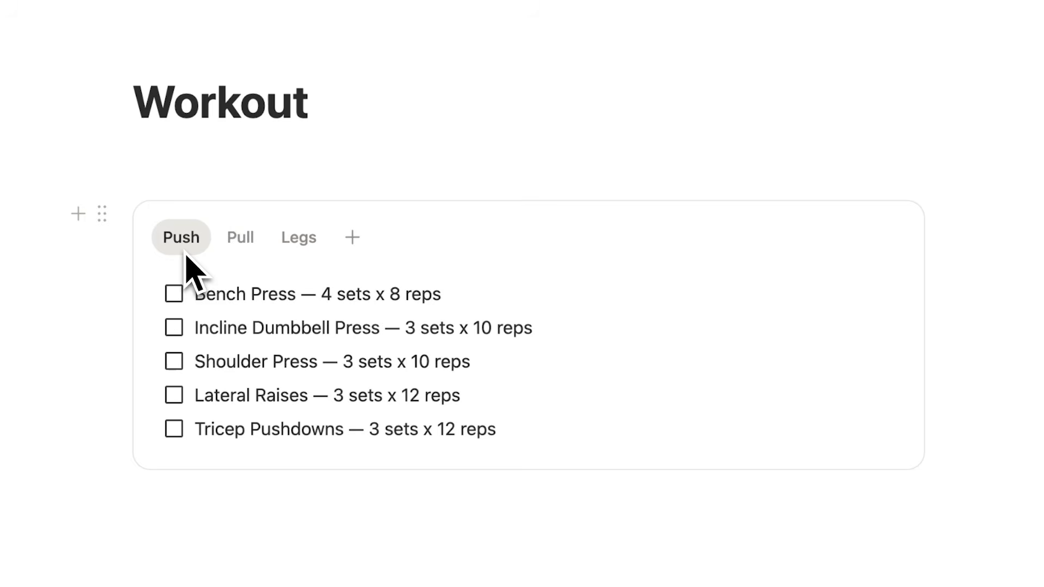
- Check off the Push exercises from Bench Press through Lateral Raises, toggling Tricep Pushdowns on and off
click(178, 296)
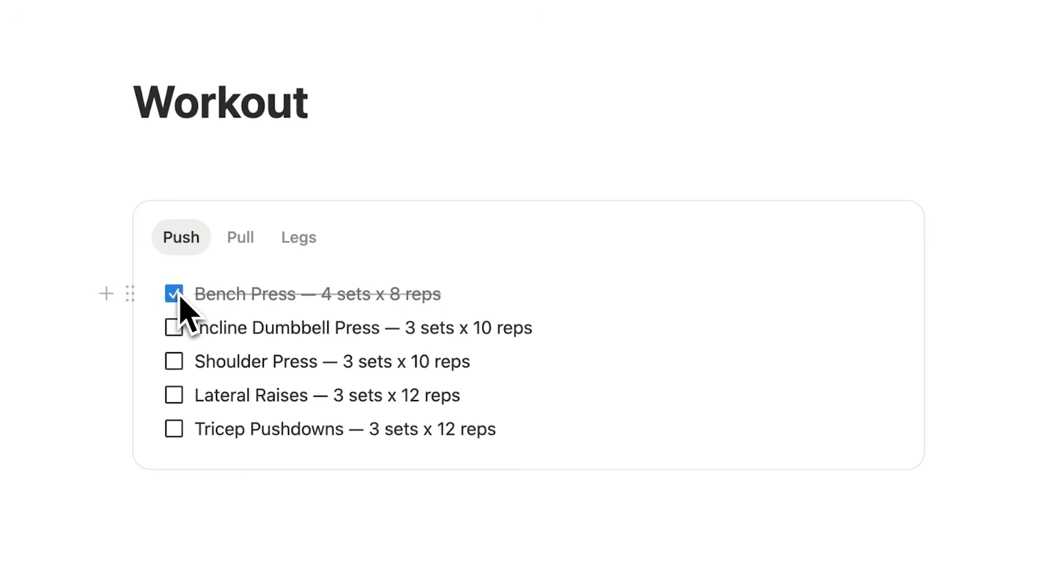
click(179, 329)
click(177, 363)
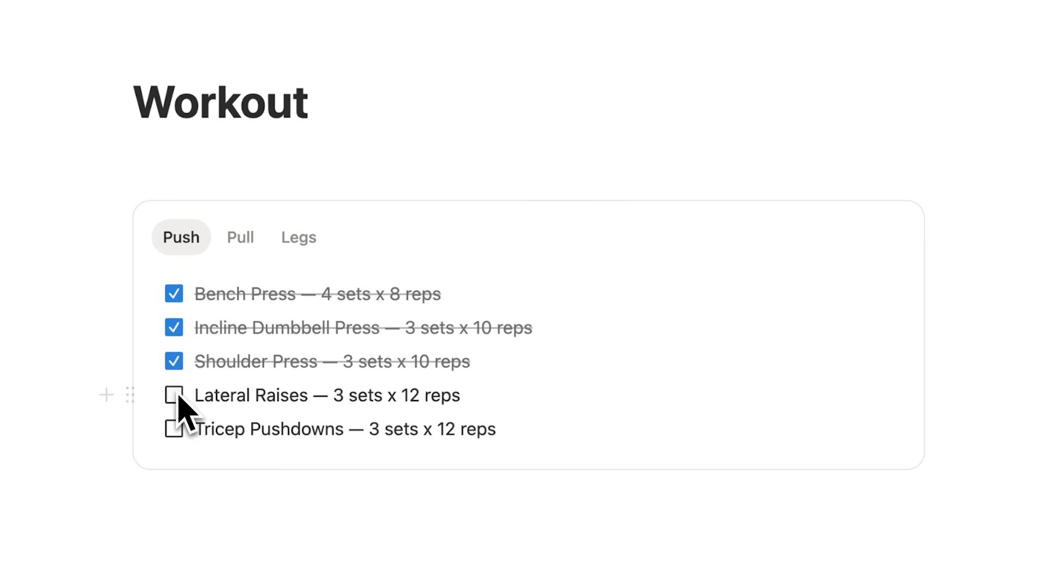
click(178, 397)
click(177, 431)
click(177, 432)
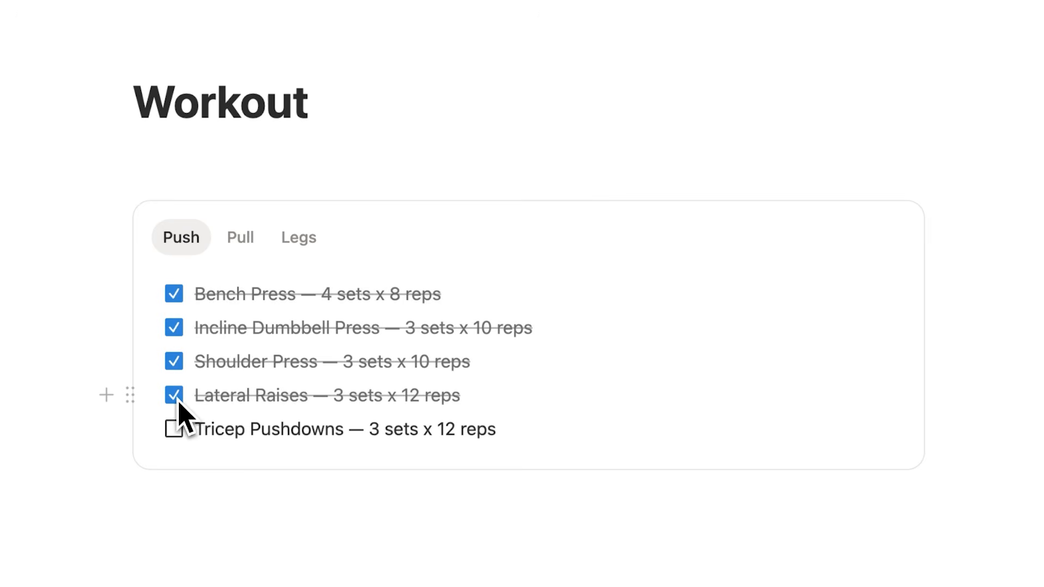
- Clear the check marks on Lateral Raises, Shoulder Press, Incline Dumbbell Press and Bench Press
click(177, 397)
click(177, 363)
click(177, 329)
click(177, 296)
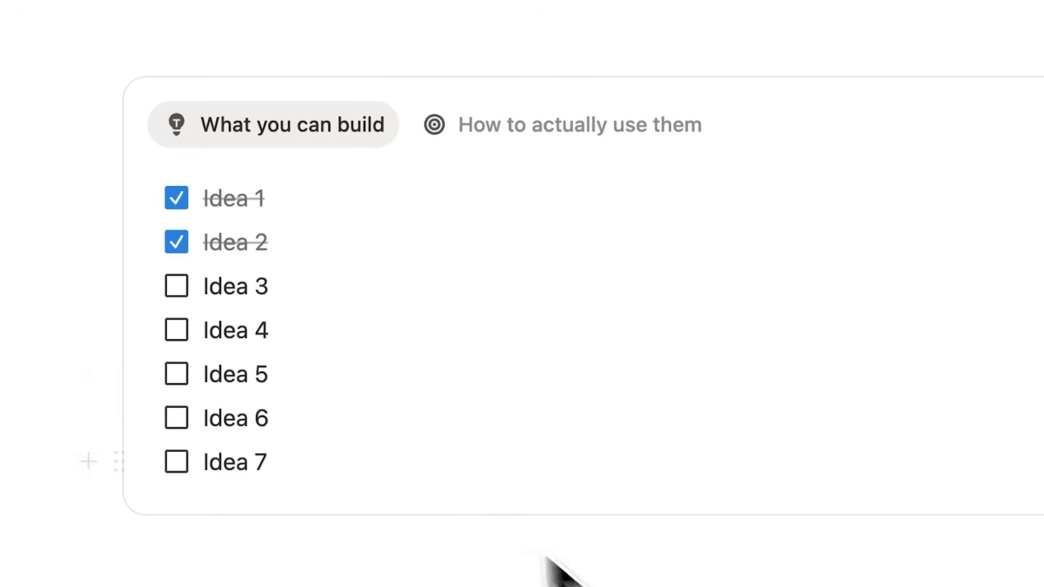
- Check off Idea 3, and look through the Cleaning page's 15 Minutes, 1 Hour and Full Day Deep Clean checklists
click(178, 287)
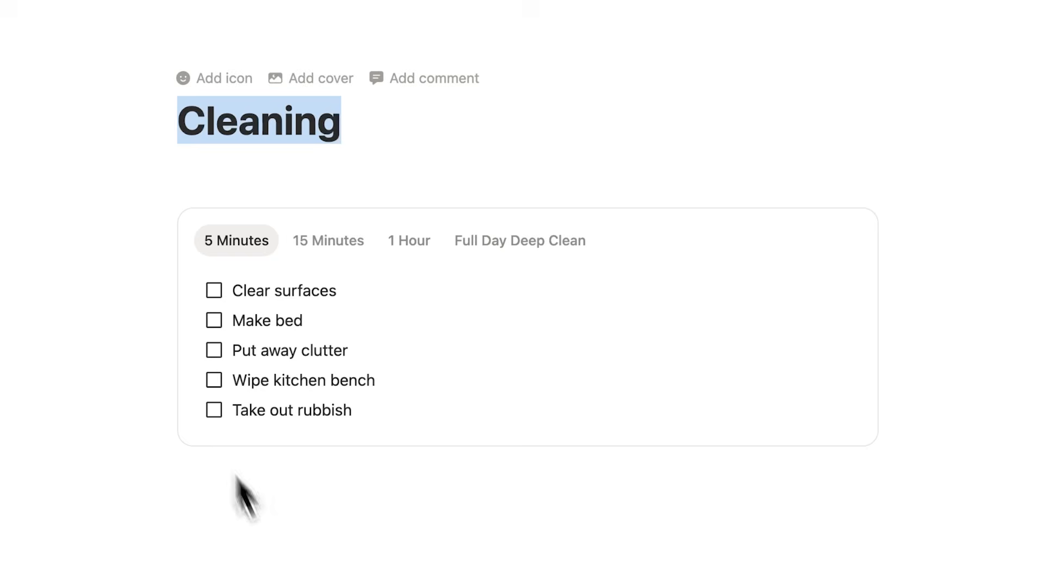
click(273, 552)
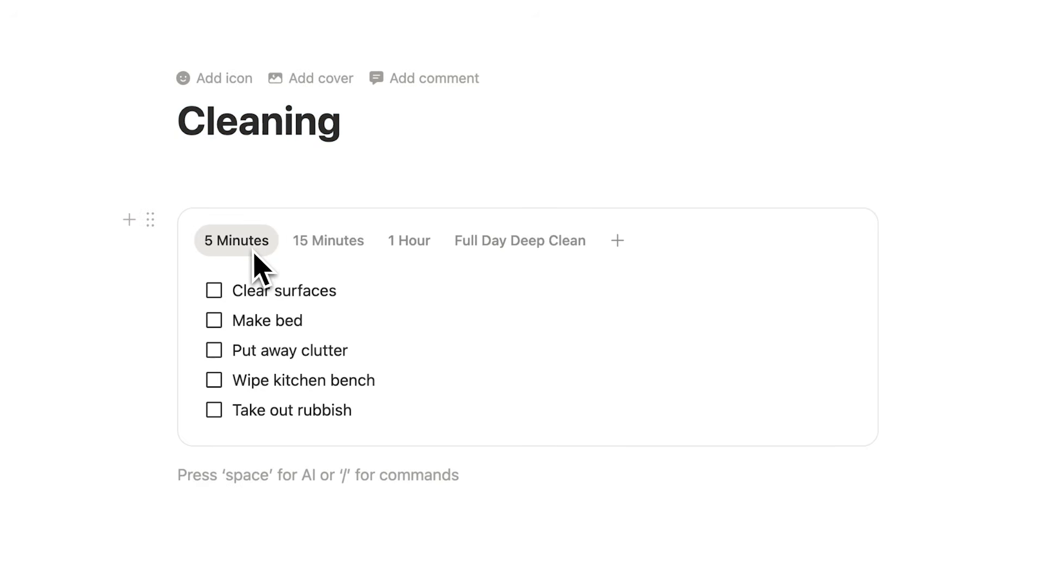
click(325, 250)
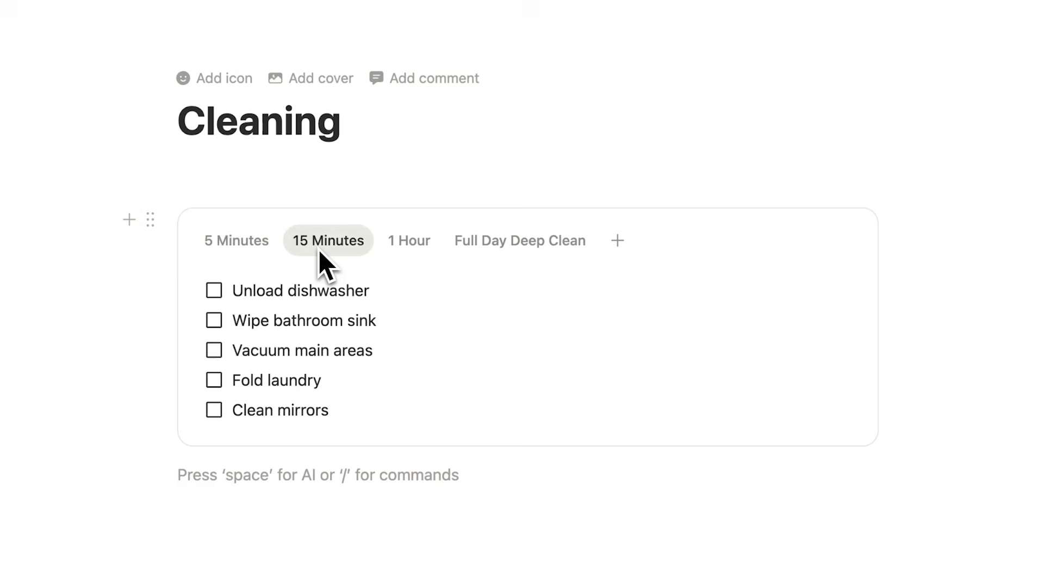
click(388, 254)
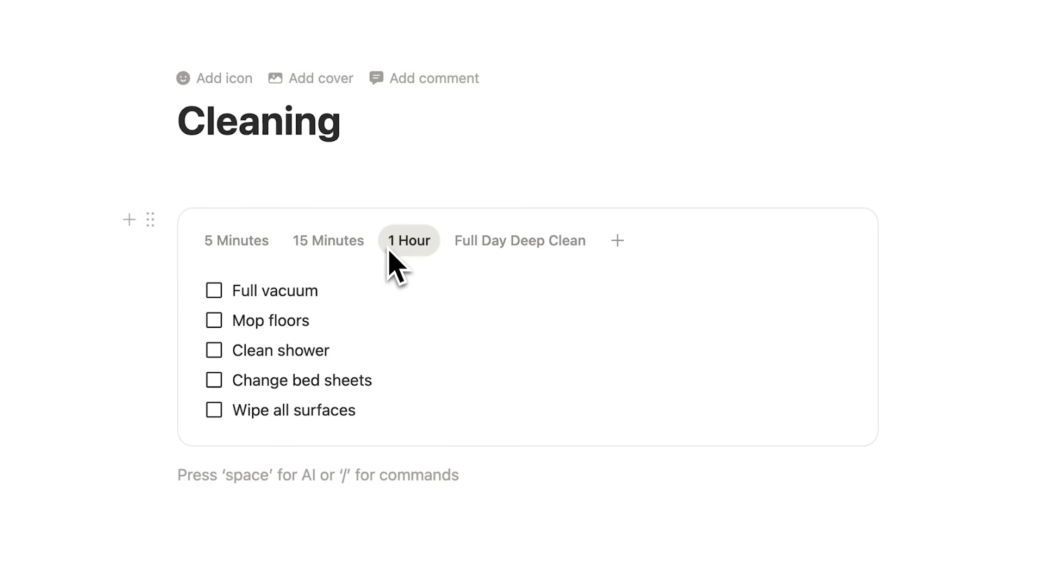
click(485, 256)
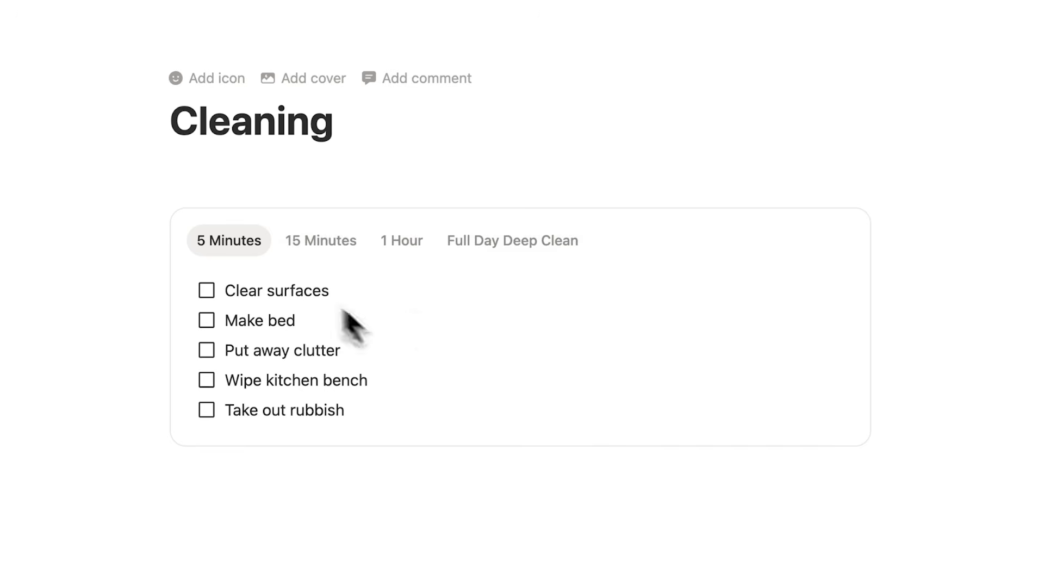
- Show the 15 Minutes cleaning checklist, select all its tasks and clear their check marks together
click(336, 253)
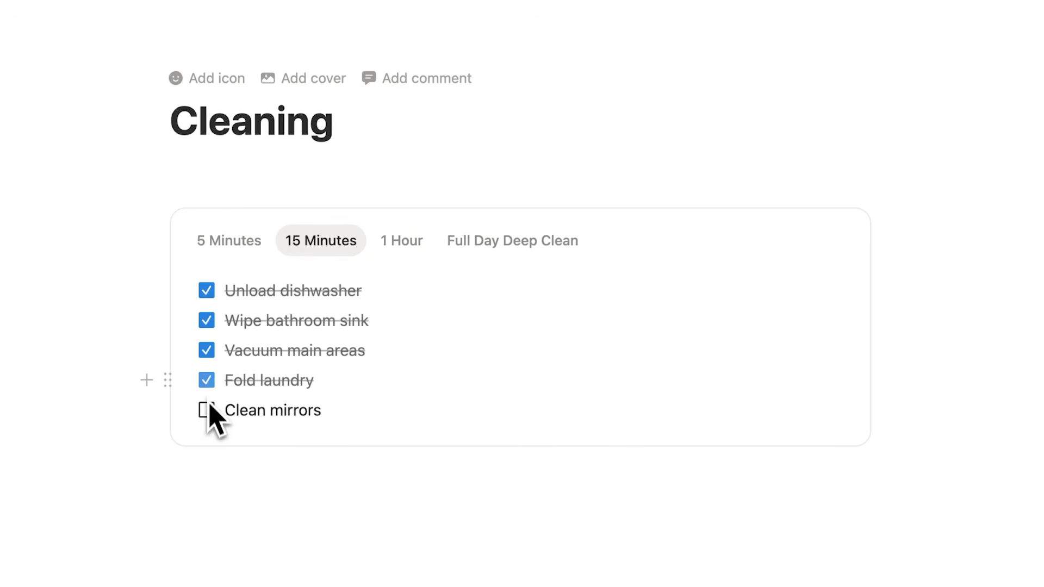
drag(52, 283, 207, 423)
click(209, 297)
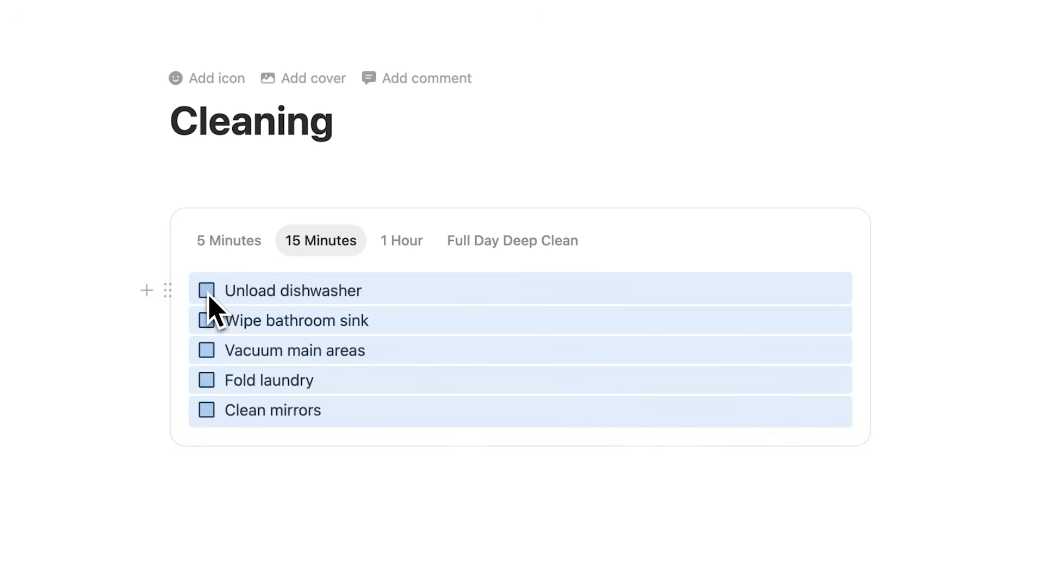
click(369, 300)
click(207, 413)
click(207, 413)
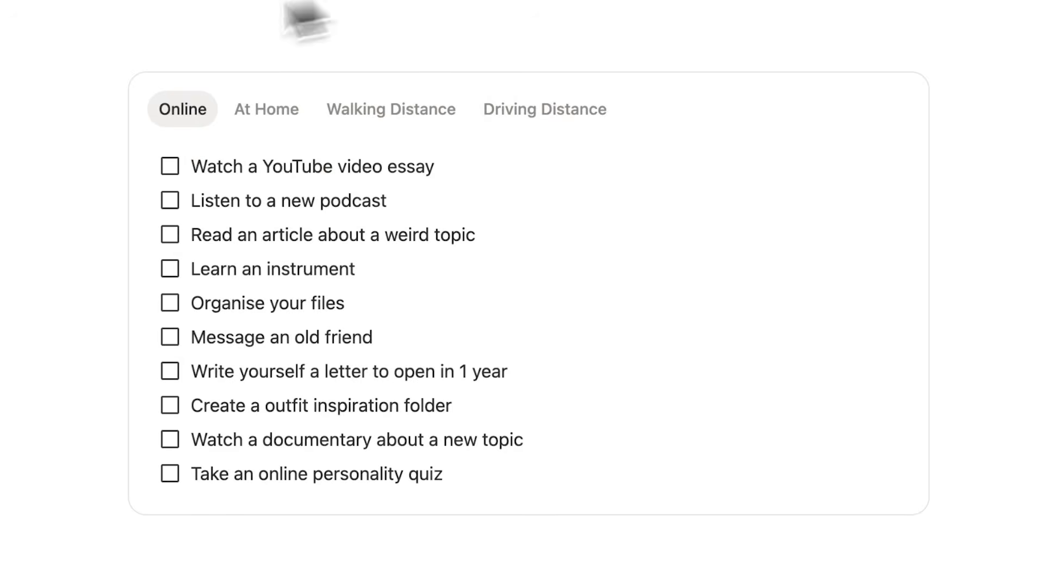
- Look through the At Home, Walking Distance and Driving Distance activities and return to Online
scroll(729, 136, up, 3)
scroll(698, 153, down, 3)
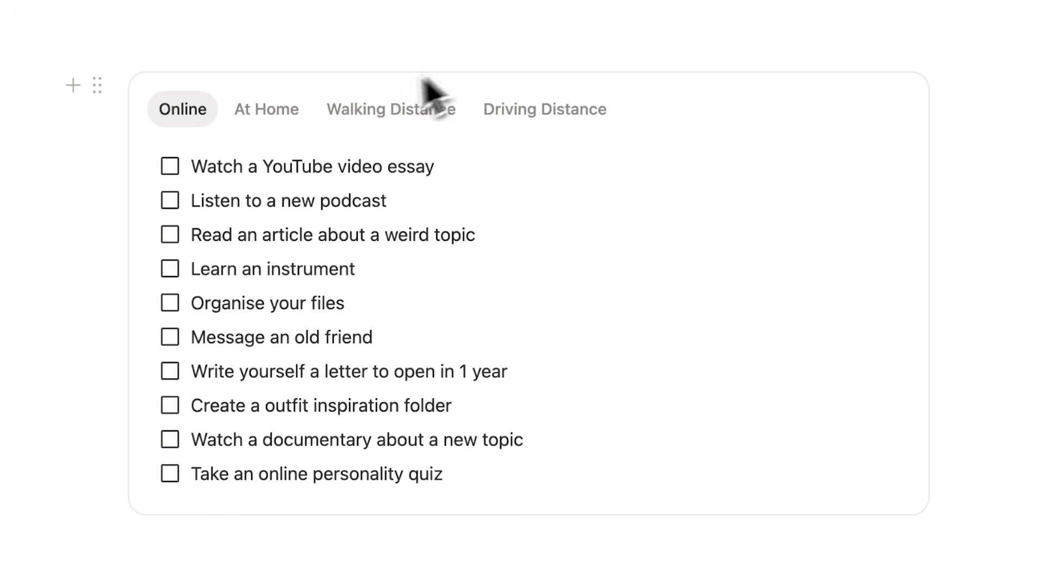
click(256, 117)
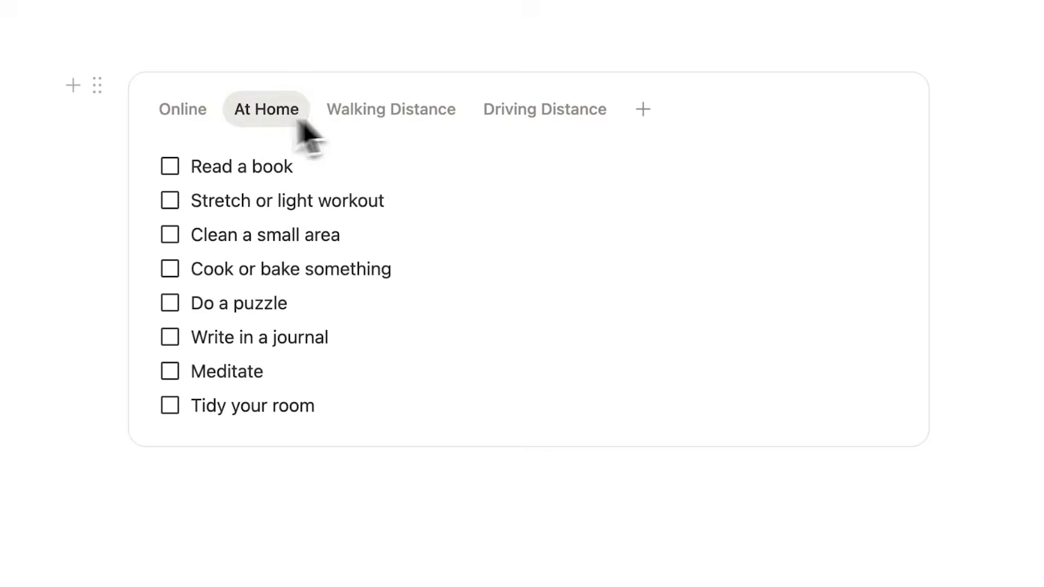
click(381, 117)
click(554, 120)
click(384, 122)
click(281, 118)
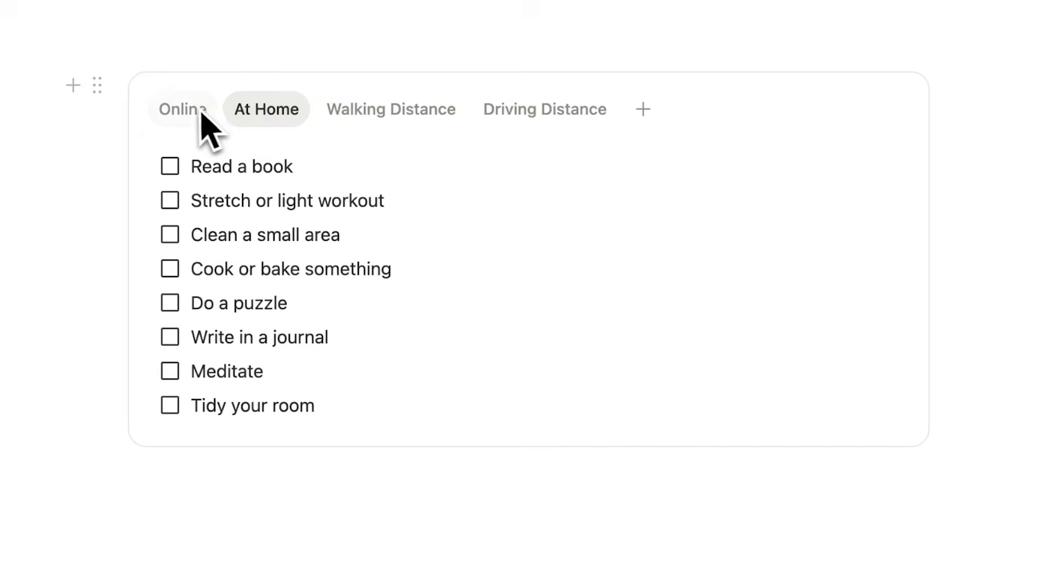
click(201, 115)
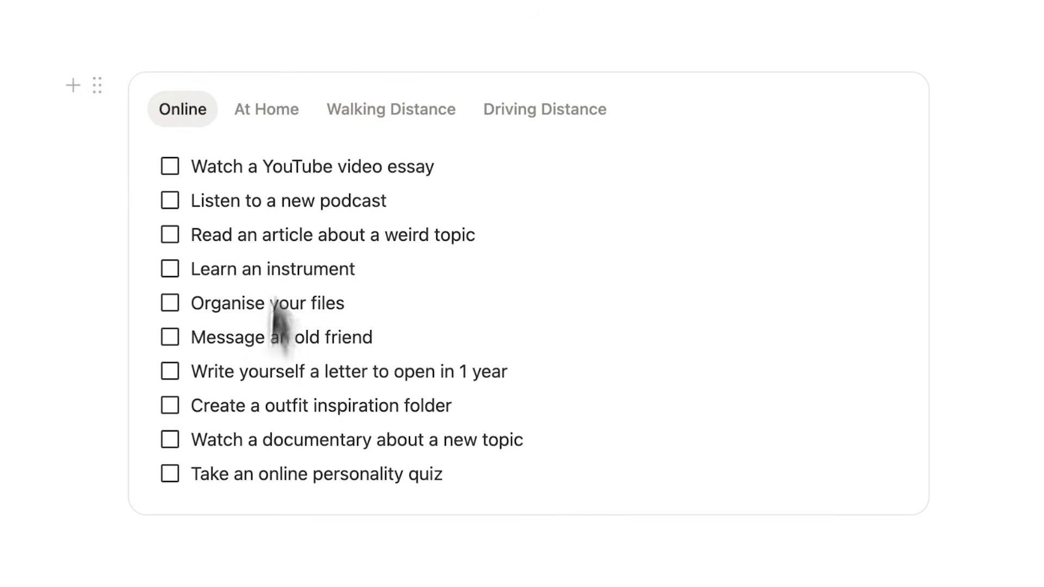
- Check off Create a outfit inspiration folder and Watch a documentary about a new topic under Online, and Do a puzzle under At Home
click(173, 408)
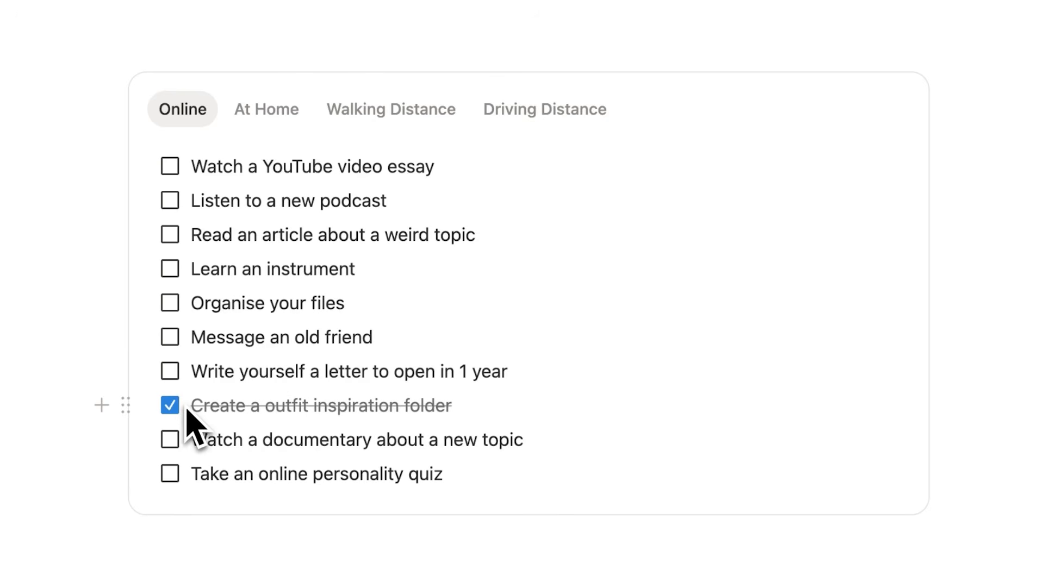
click(172, 441)
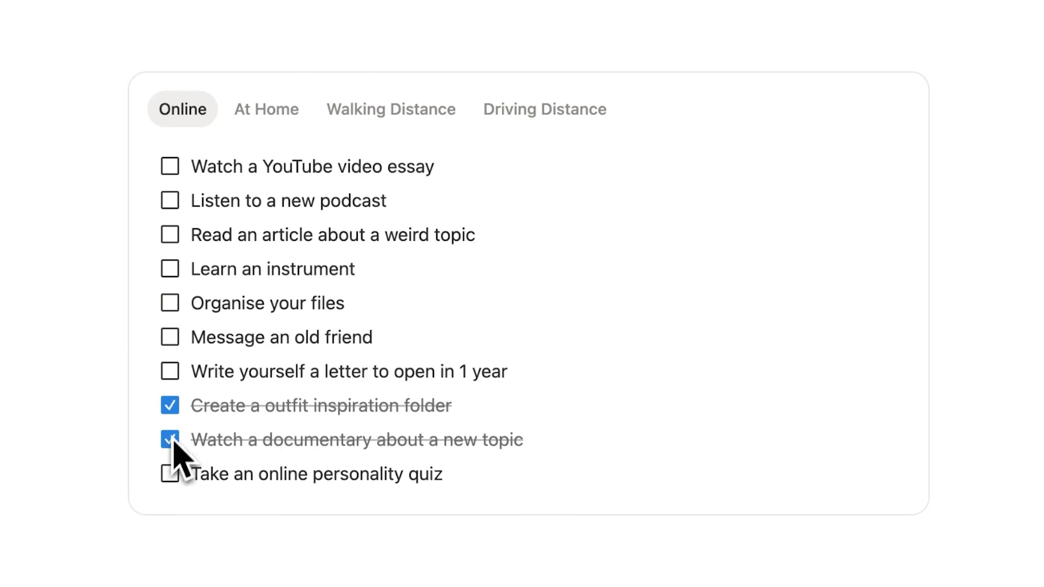
click(270, 126)
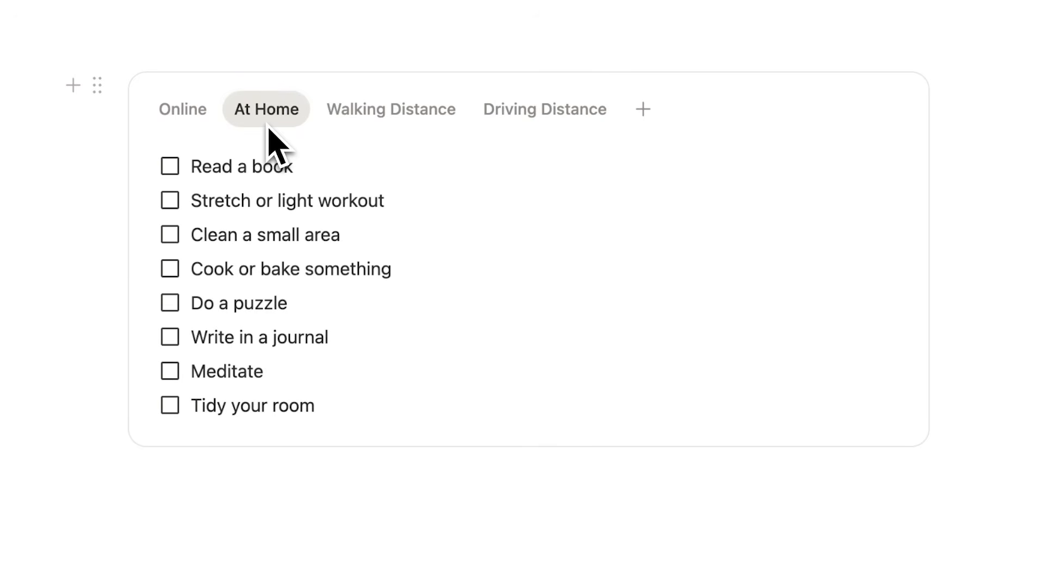
click(170, 305)
- Look through the Walking Distance and Driving Distance activities, highlight the page title, and browse back to Online
click(337, 123)
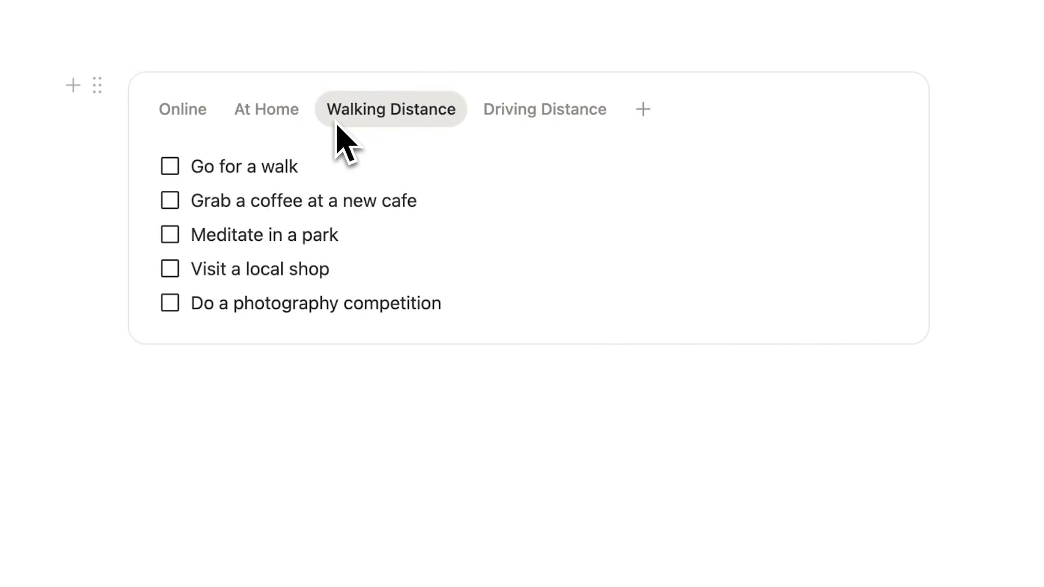
click(514, 123)
scroll(517, 144, up, 3)
drag(474, 150, 44, 144)
click(556, 174)
scroll(556, 174, down, 3)
click(365, 113)
click(243, 120)
click(183, 116)
click(359, 116)
click(240, 121)
click(208, 112)
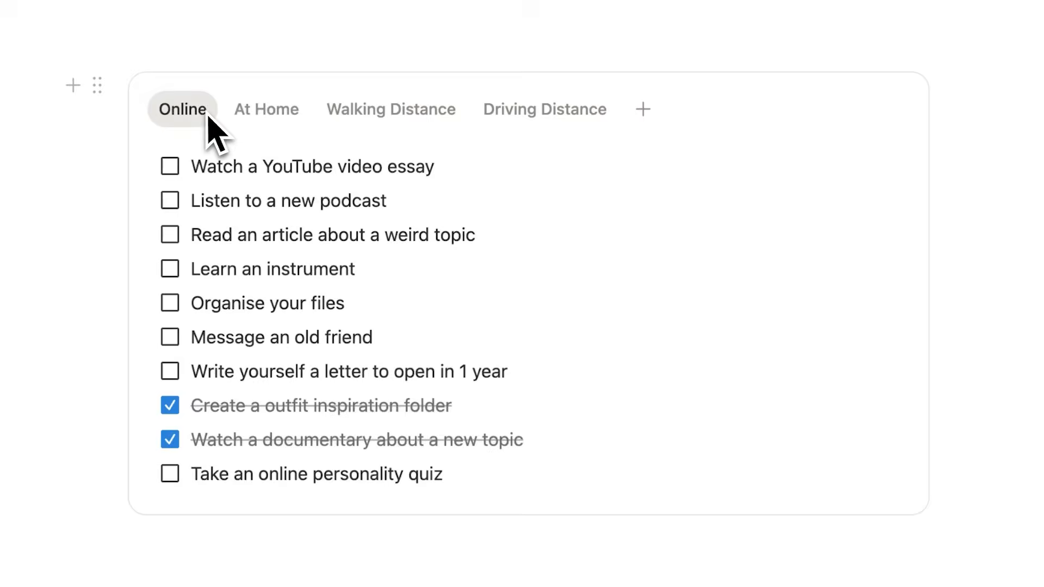
- Check off Idea 5, and look through the Social Menu's events from Tuesday to Saturday after highlighting its title
click(177, 379)
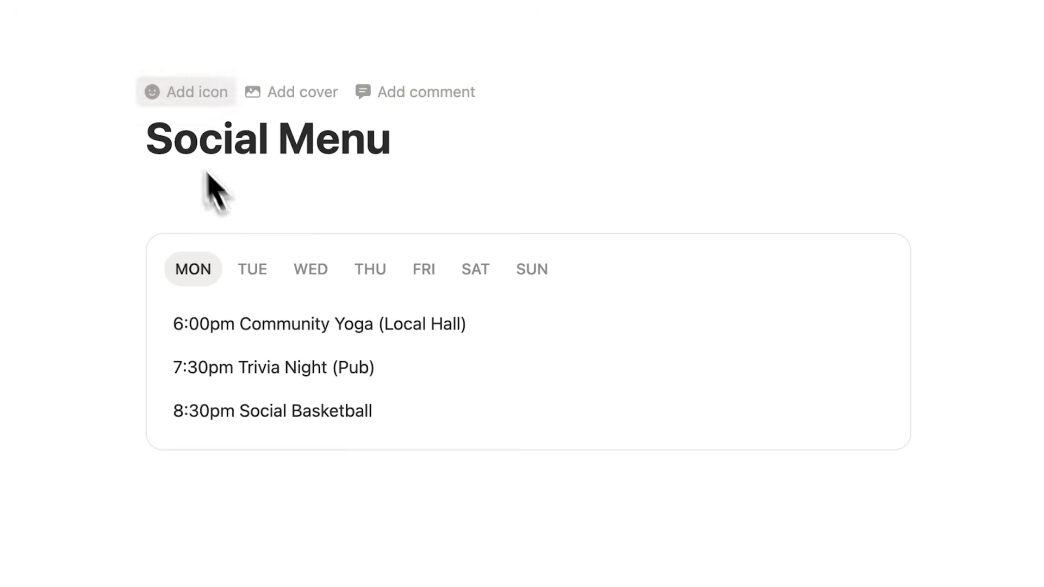
drag(430, 148, 123, 139)
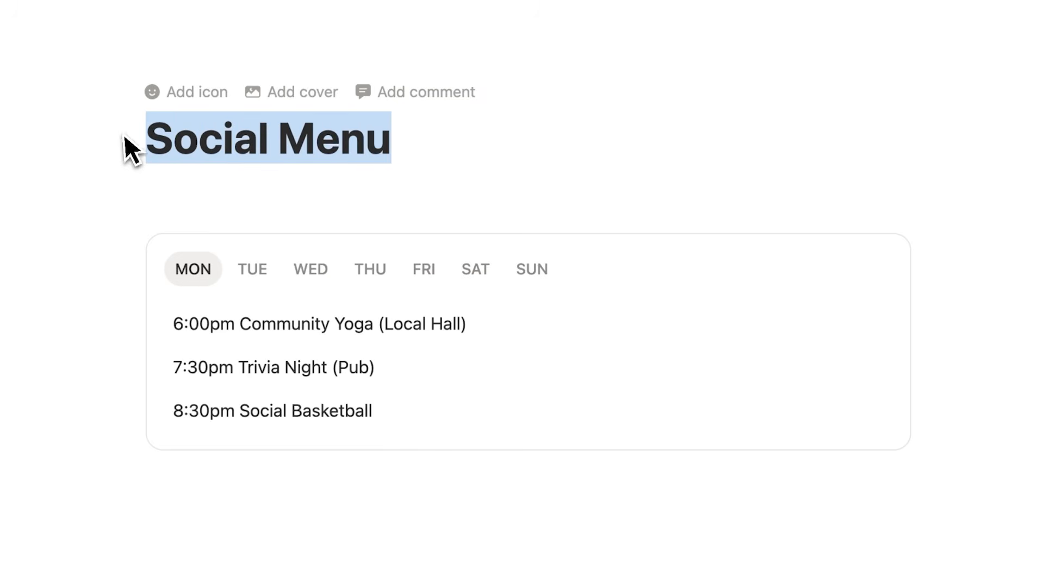
click(421, 159)
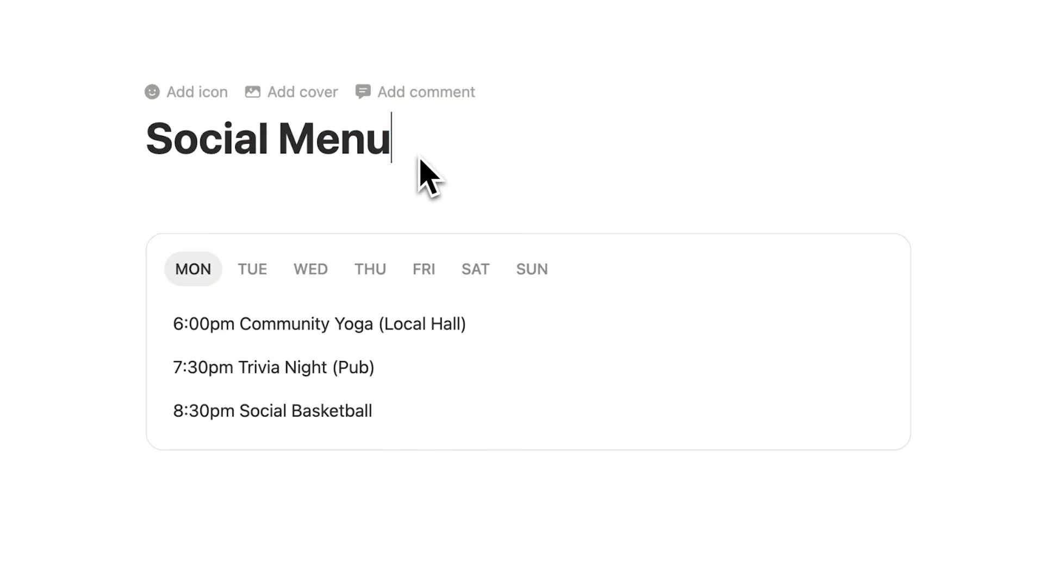
click(251, 275)
click(307, 272)
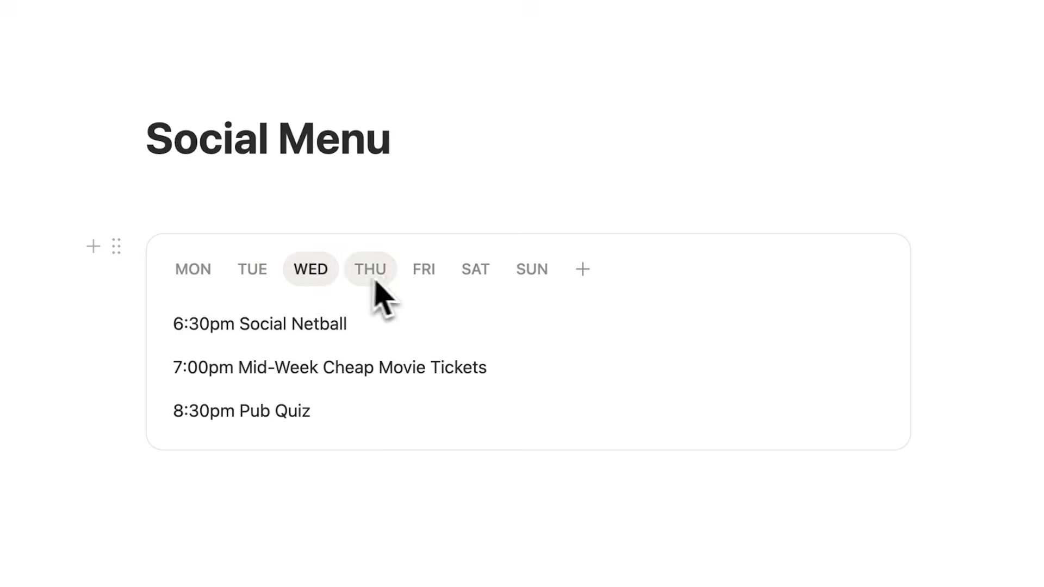
click(380, 280)
click(442, 283)
click(479, 278)
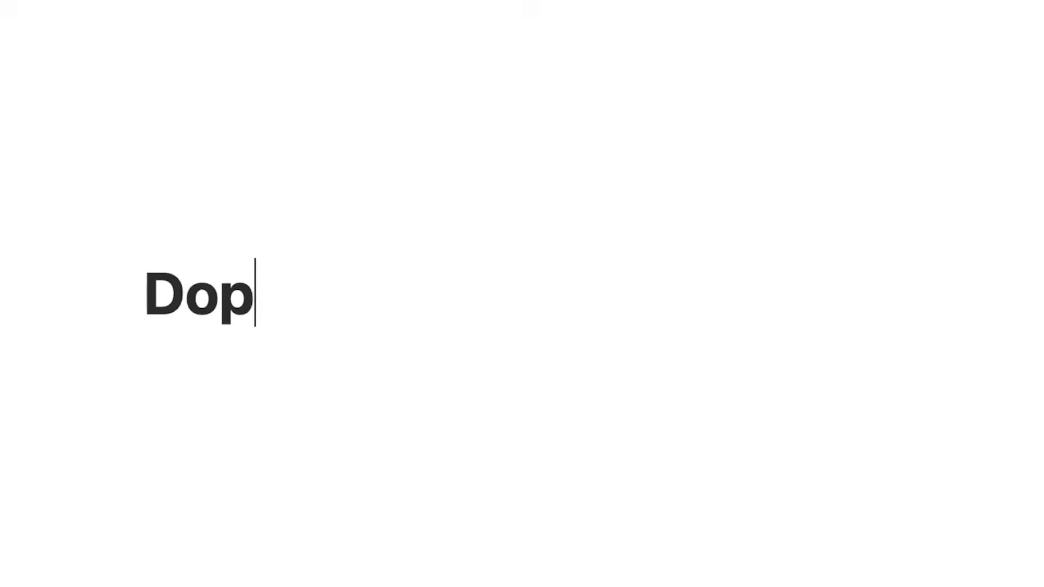
- Enter Dopamine Menu as the title and highlight it
text(amine Menu)
drag(421, 297, 33, 326)
- Look through the Social Menu's Tuesday, Wednesday, Thursday and Sunday events, highlighting Thursday's Language Meetup
text(Social Basketball)
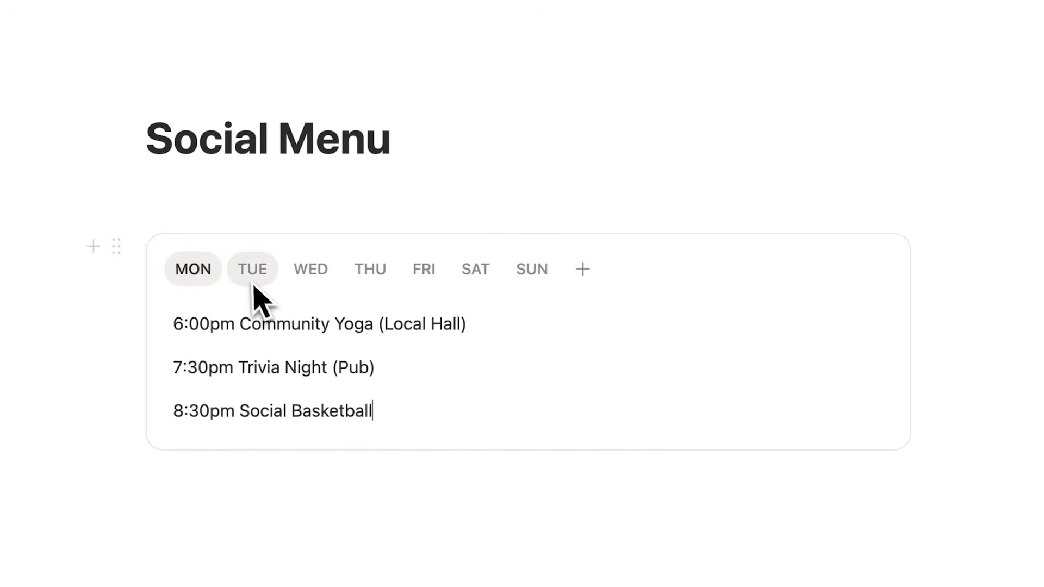
click(253, 282)
click(373, 328)
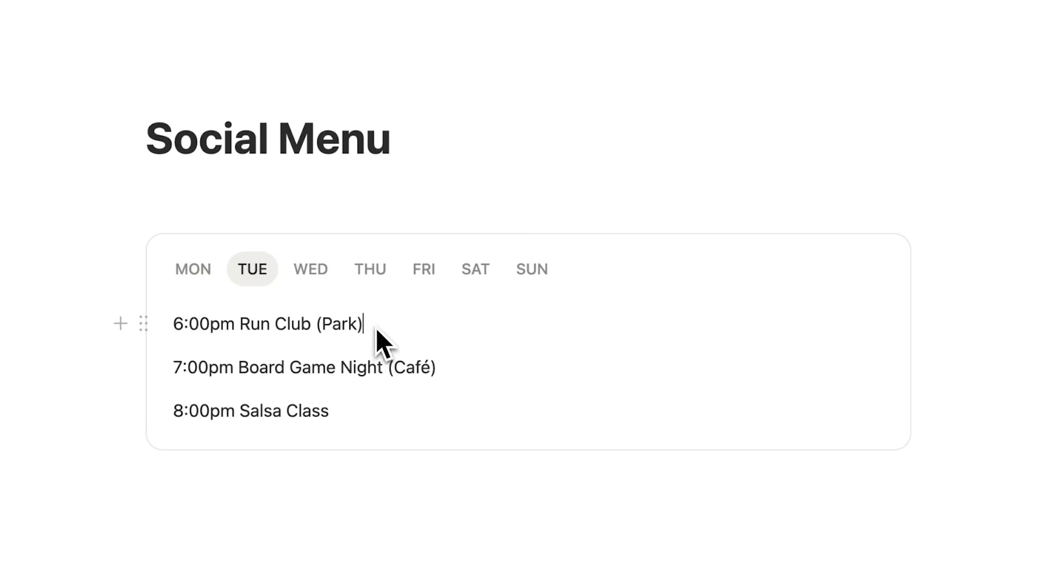
click(450, 376)
click(321, 297)
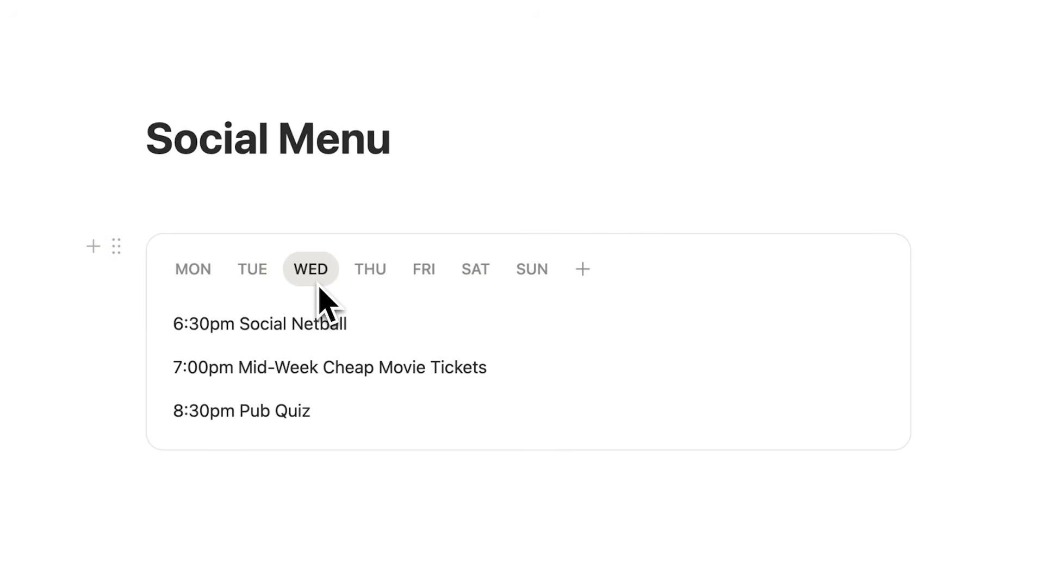
click(375, 285)
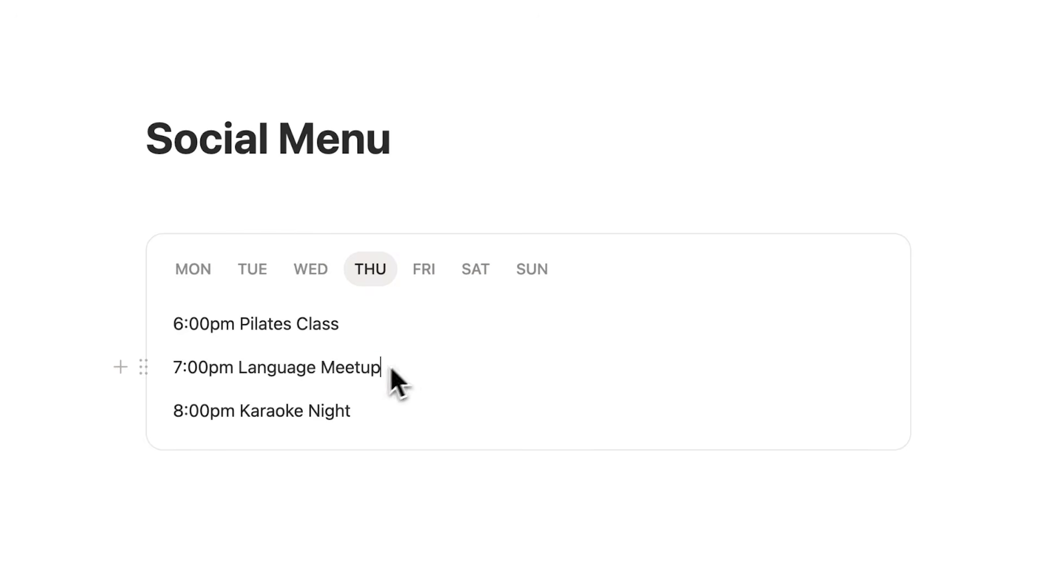
drag(391, 367, 232, 365)
click(342, 410)
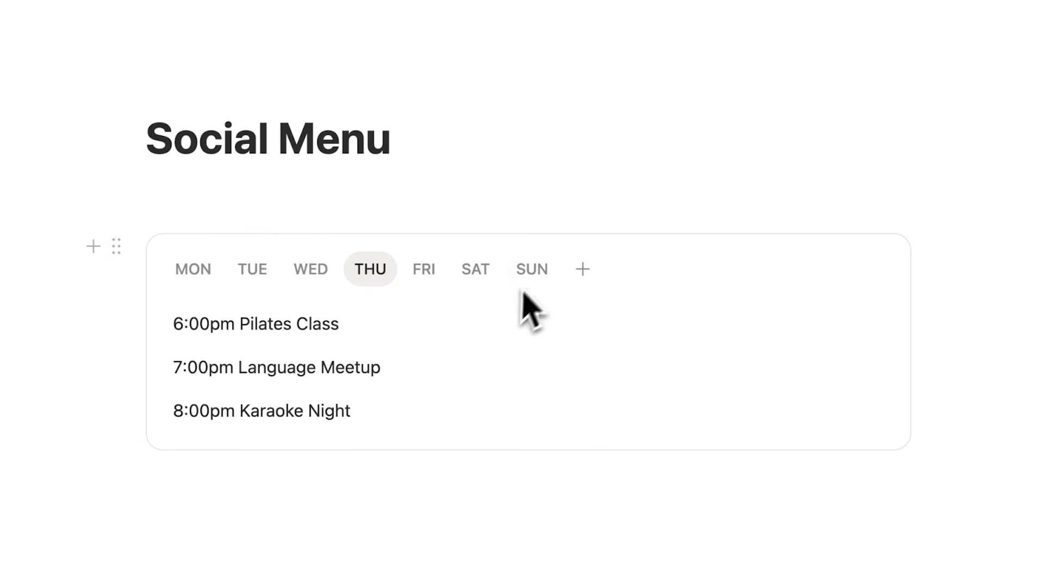
click(534, 275)
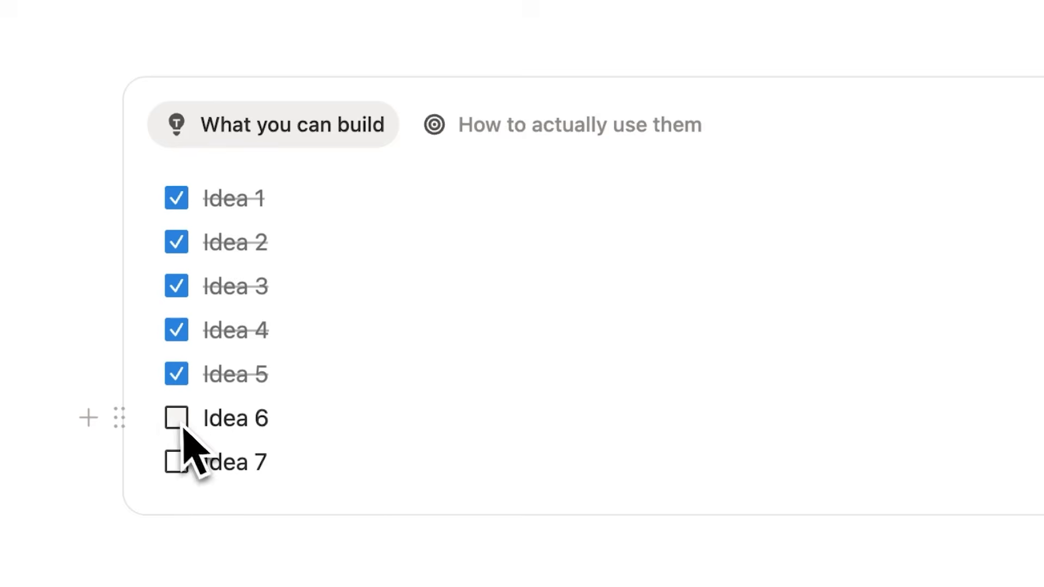
- Check off Idea 6, and add Project Hail Mary below Bridesmaids in the Movies page's Comedy checklist
click(177, 420)
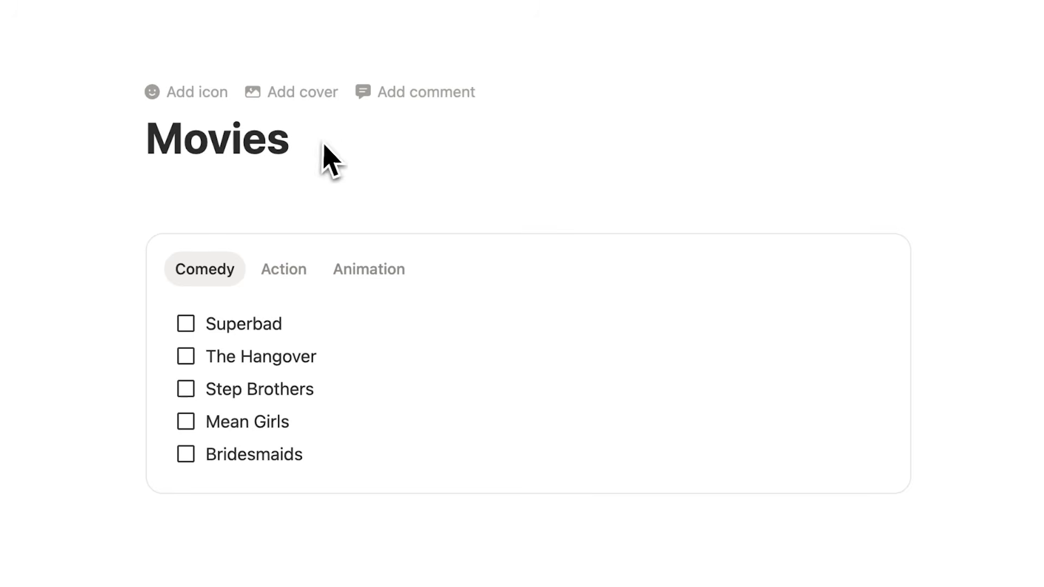
drag(324, 145, 112, 155)
click(373, 143)
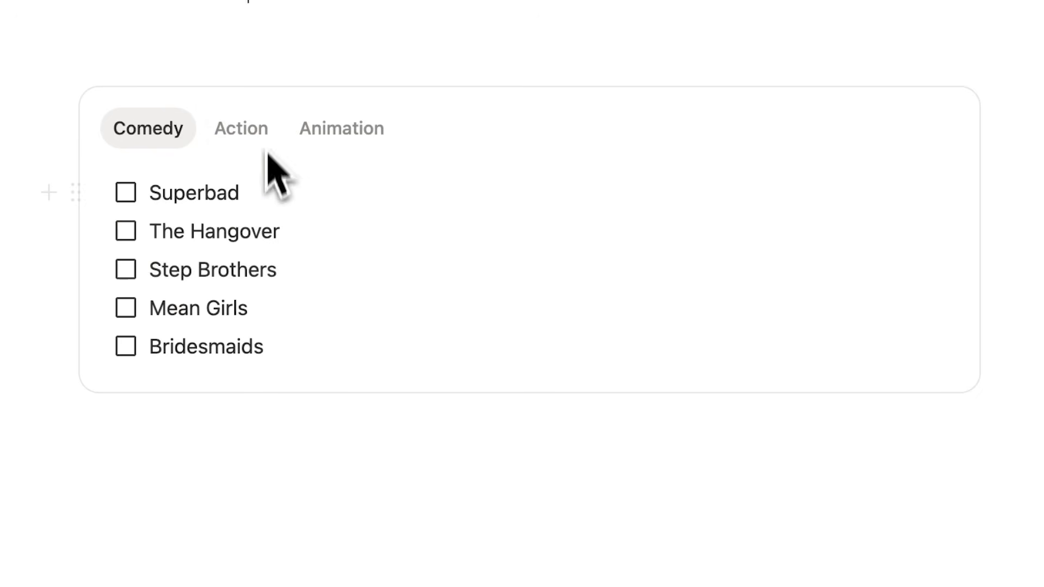
key(Return)
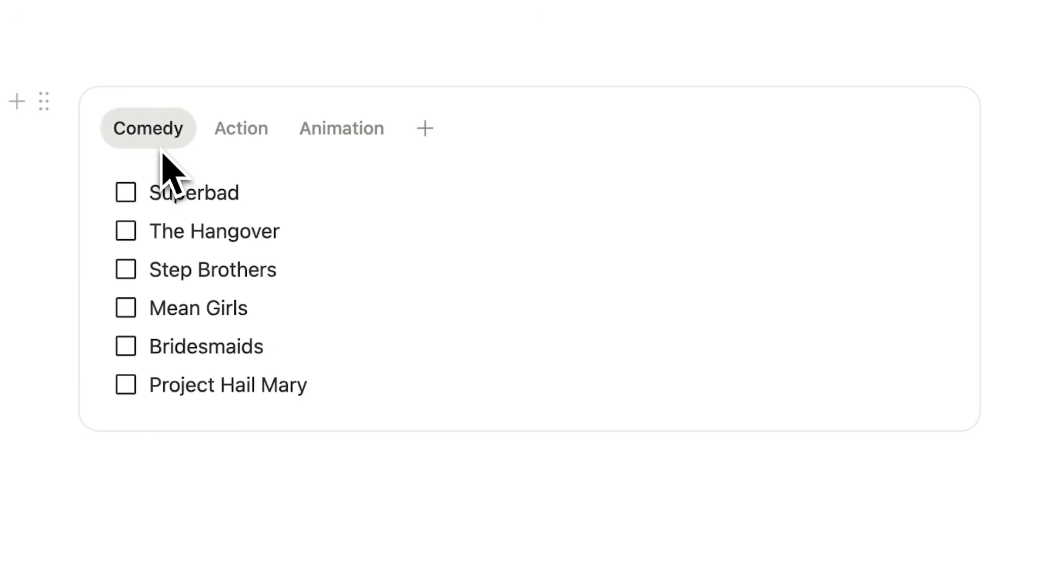
- Browse the Action, Animation and Comedy movie checklists, and check off the first Action movie
click(200, 144)
click(304, 139)
click(256, 136)
click(154, 136)
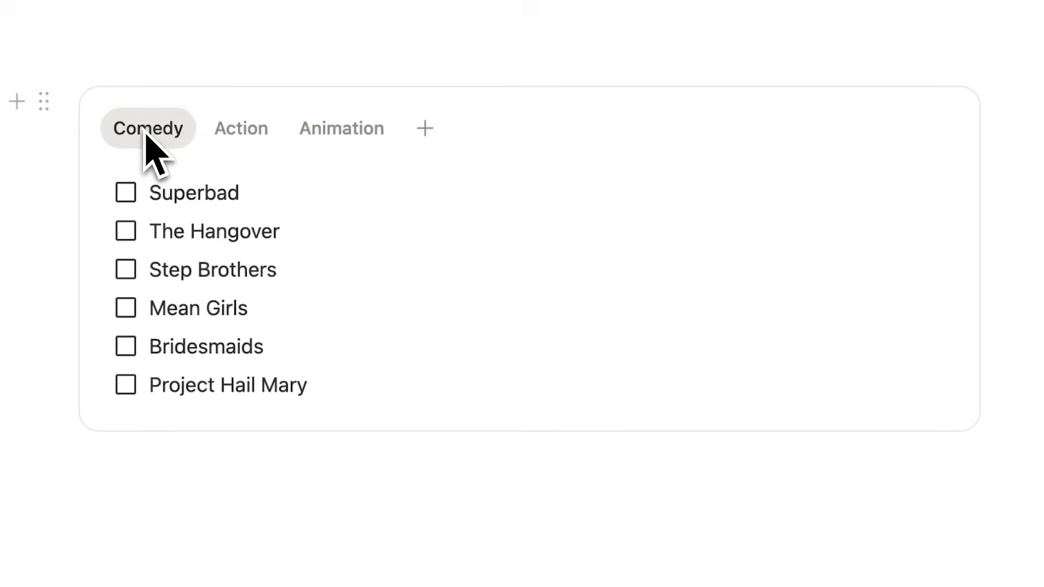
click(256, 138)
click(126, 193)
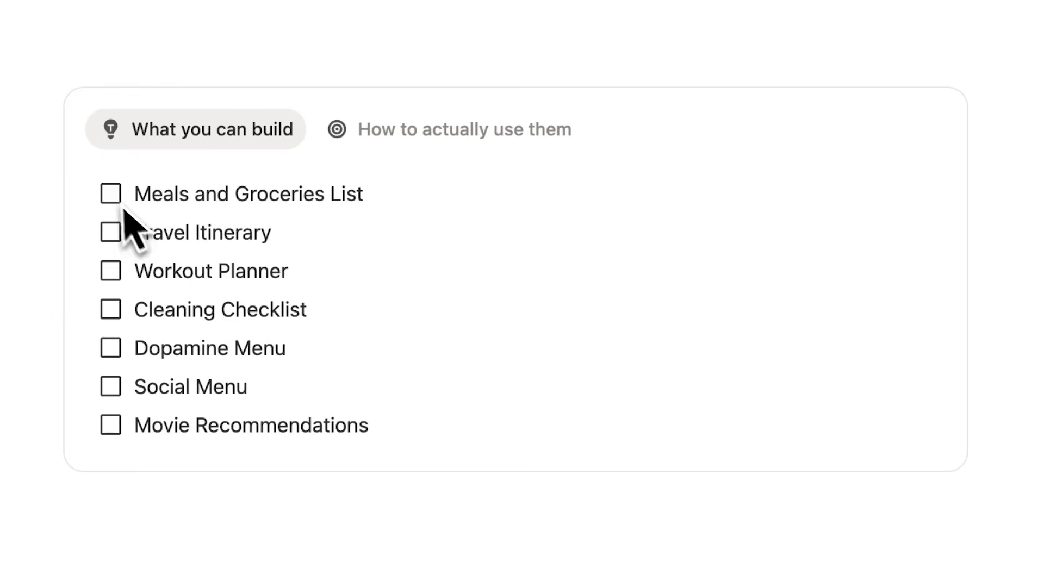
- Check off all seven What you can build ideas, from Meals and Groceries List through Movie Recommendations
click(111, 194)
click(111, 233)
click(111, 271)
click(111, 310)
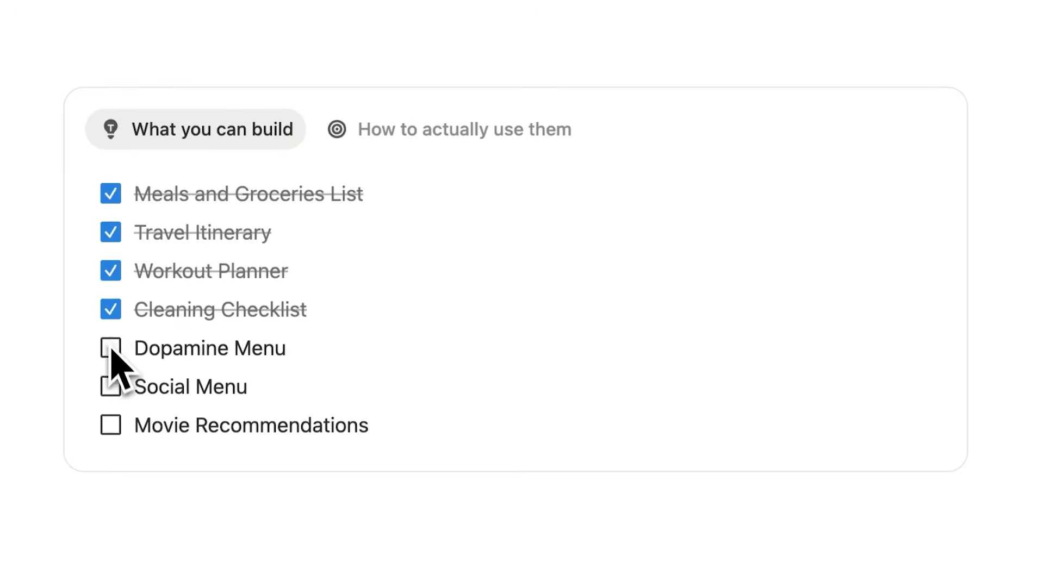
click(111, 348)
click(111, 387)
click(111, 426)
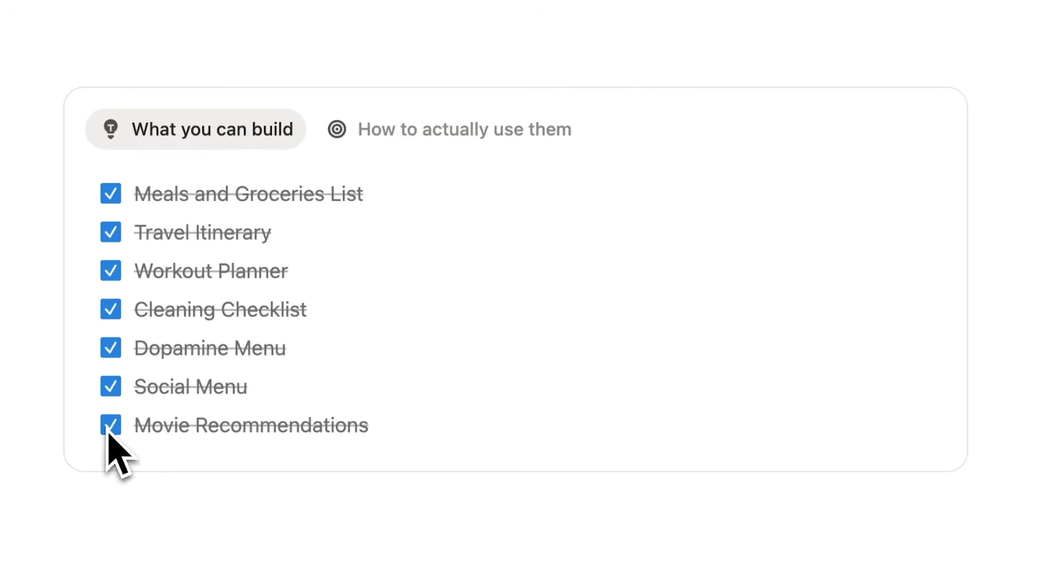
- Switch to the How to actually use them list, and title a new page Name
click(410, 142)
click(245, 322)
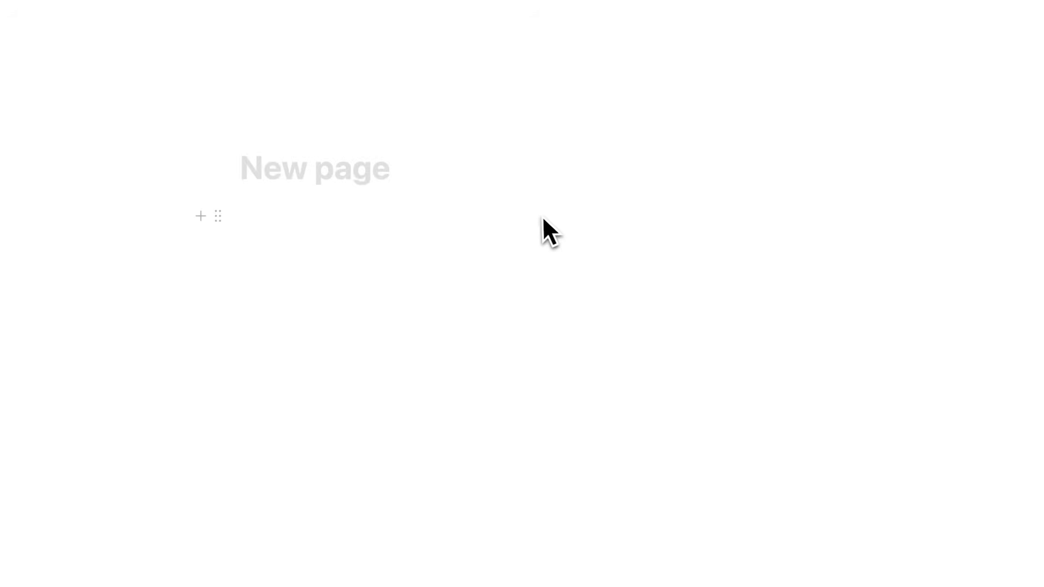
text(Header)
key(super+a)
text(Name)
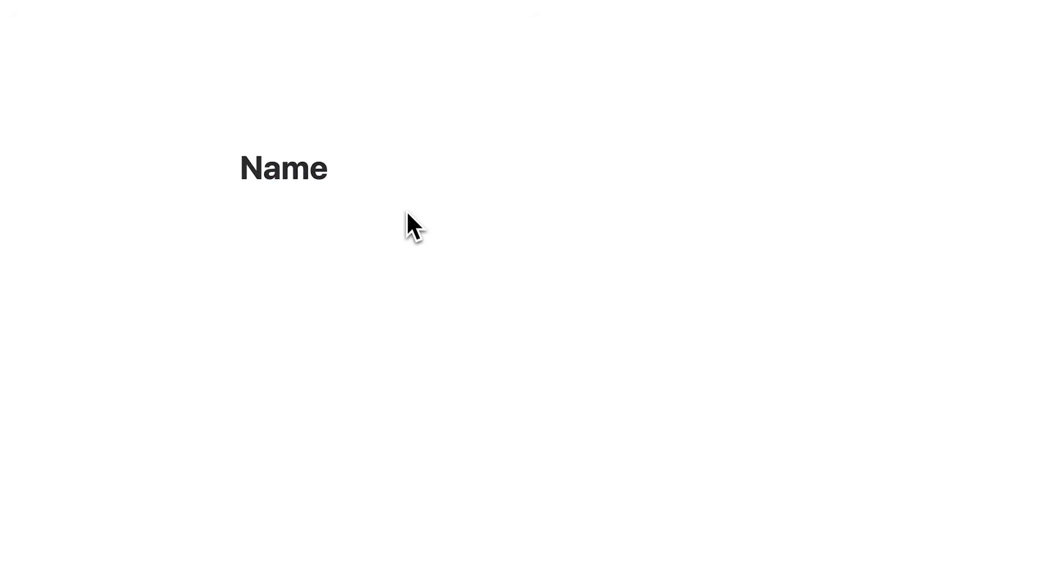
- Add several blank lines below the page title and place the cursor on the second line
key(Return)
key(Return)
key(Return)
key(Return)
key(Return)
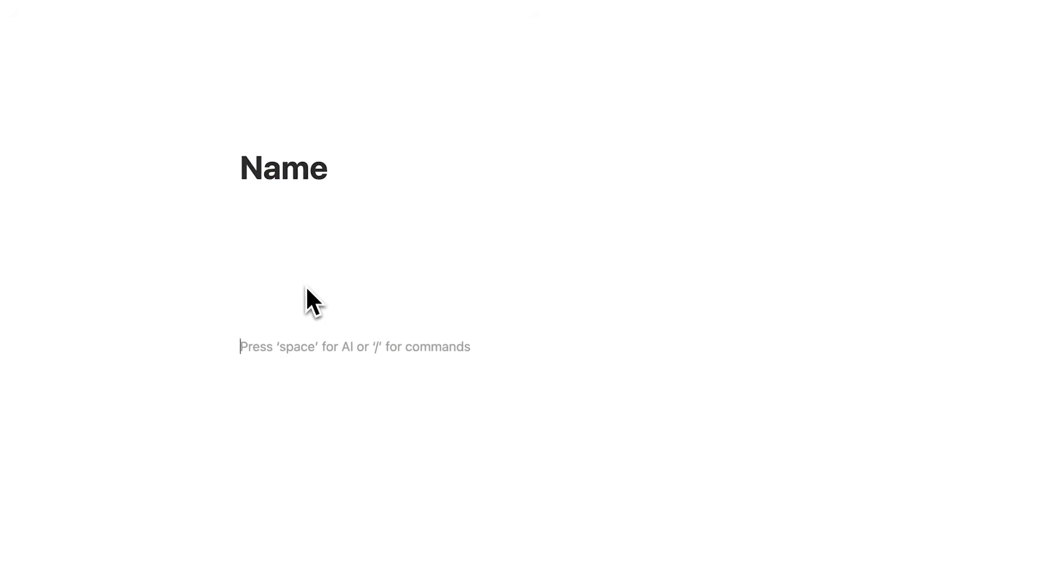
key(Return)
key(Return)
click(296, 325)
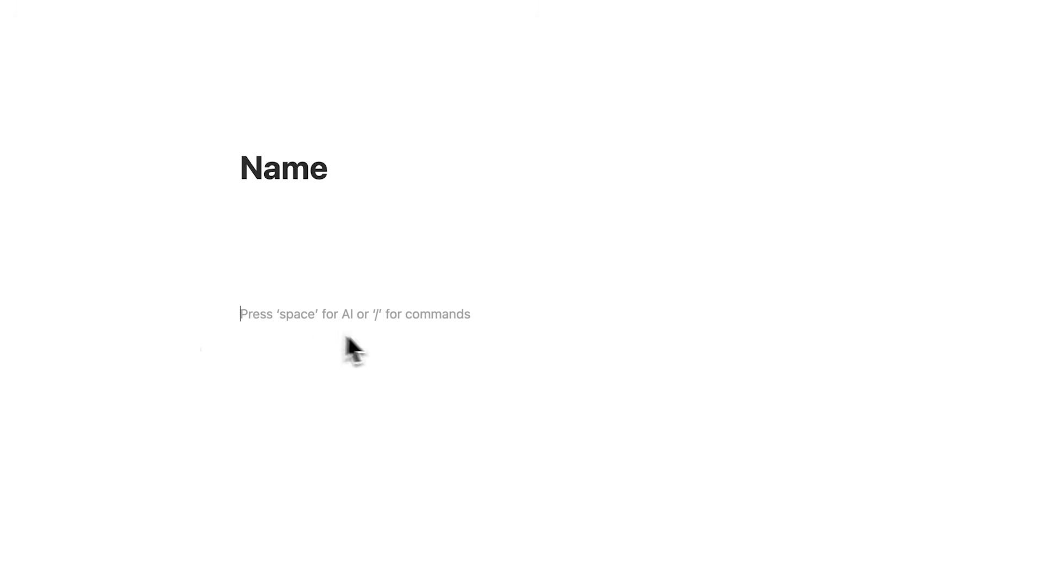
click(338, 246)
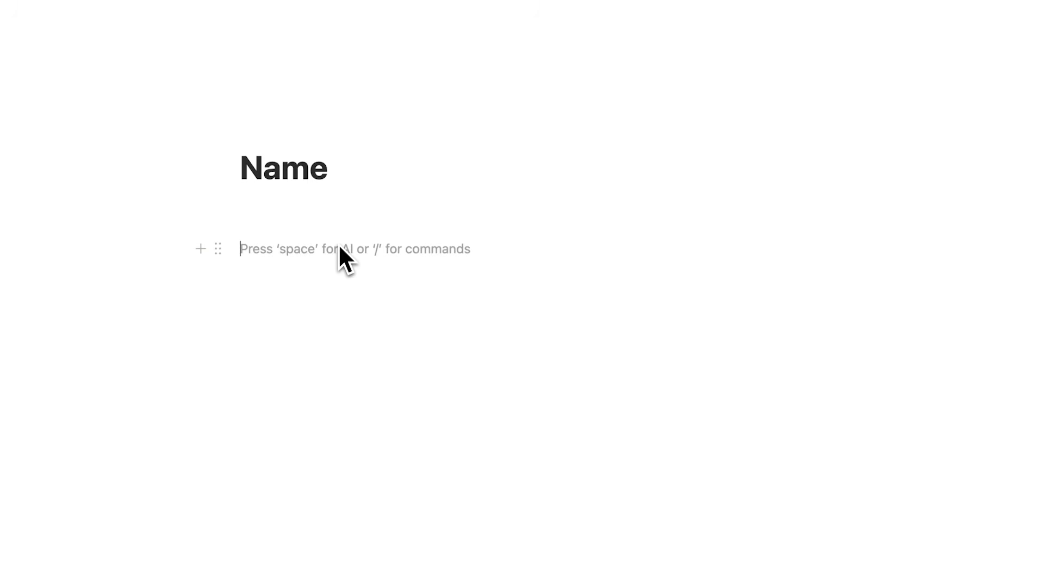
- Browse the available block types and insert a Tabs block below the page title
text(/)
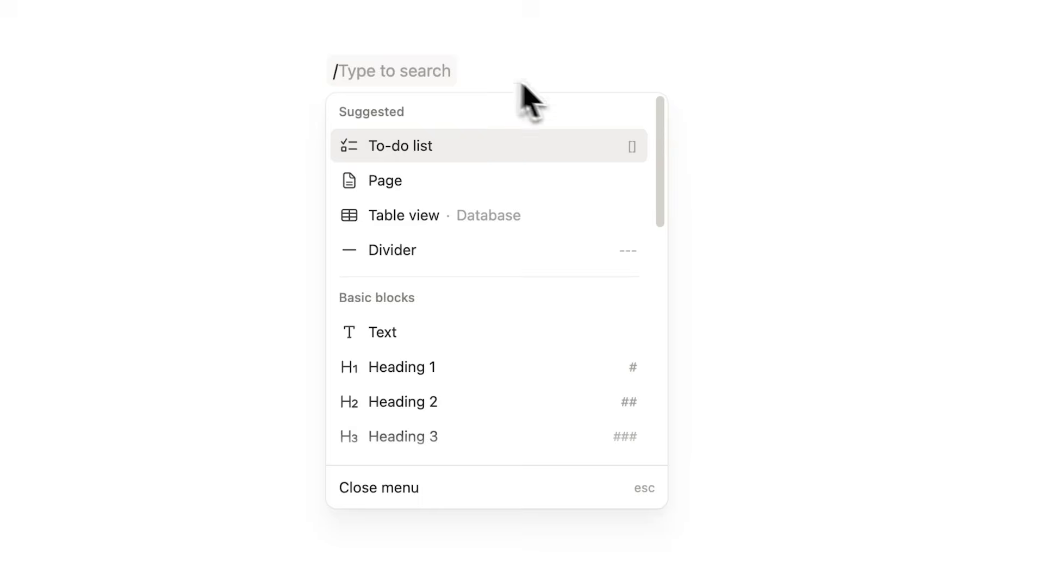
drag(659, 124, 658, 441)
drag(659, 328, 661, 351)
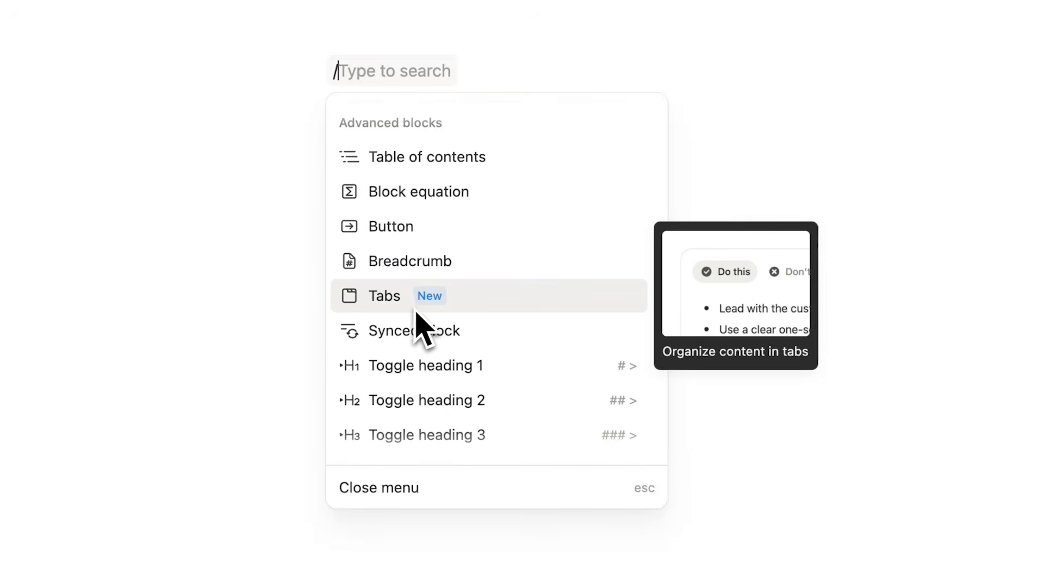
drag(661, 280, 664, 106)
text(tabs)
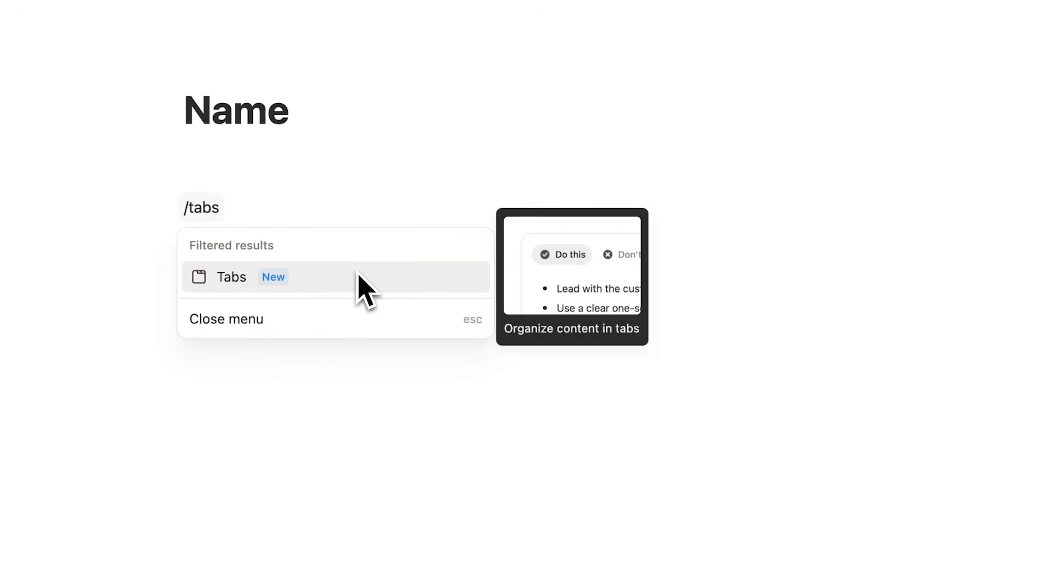
click(358, 276)
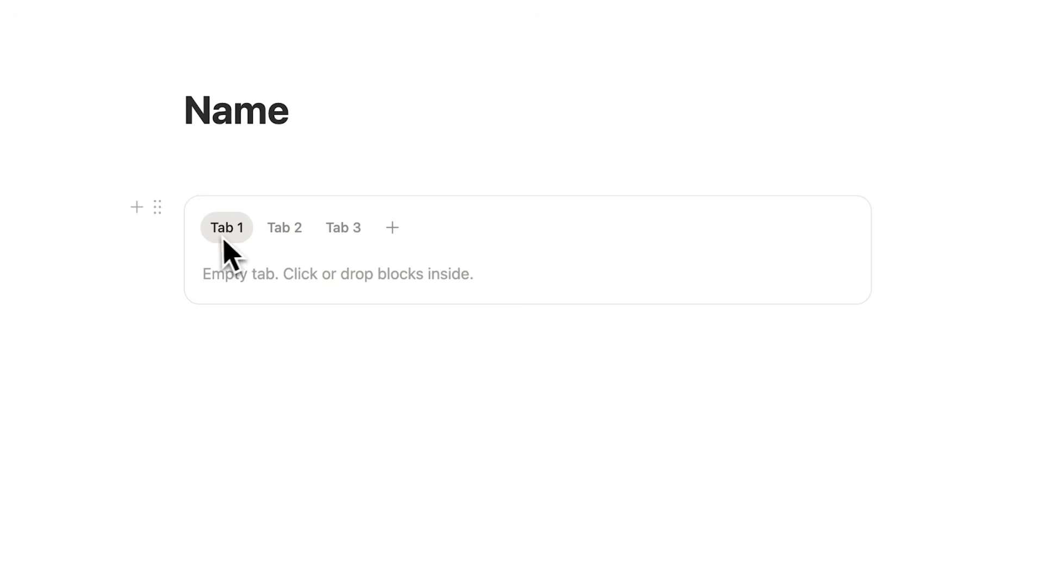
- Rename Tab 1 to Example and give it the person icon
click(222, 234)
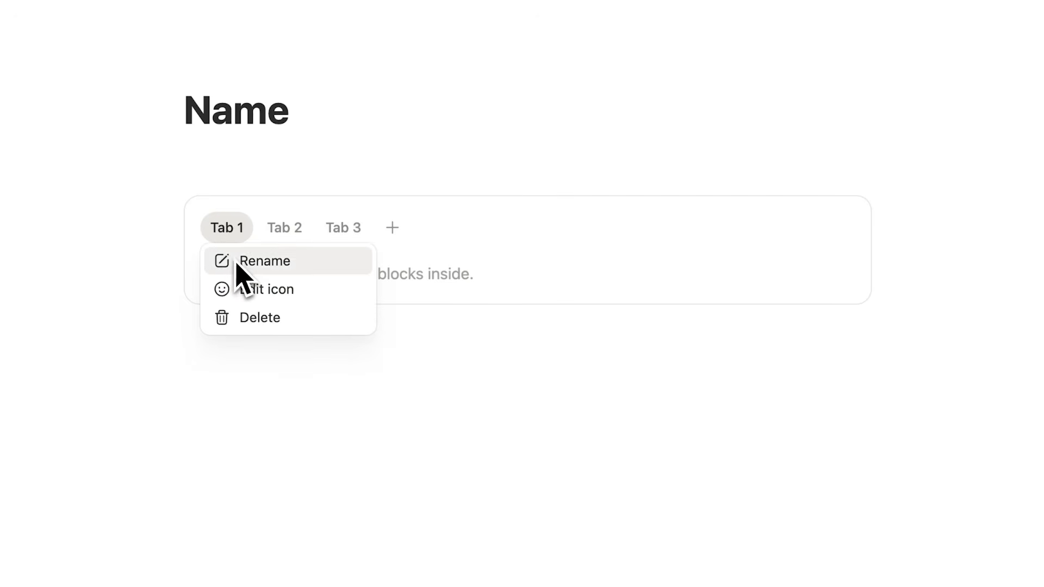
click(254, 263)
text(Ex)
click(236, 227)
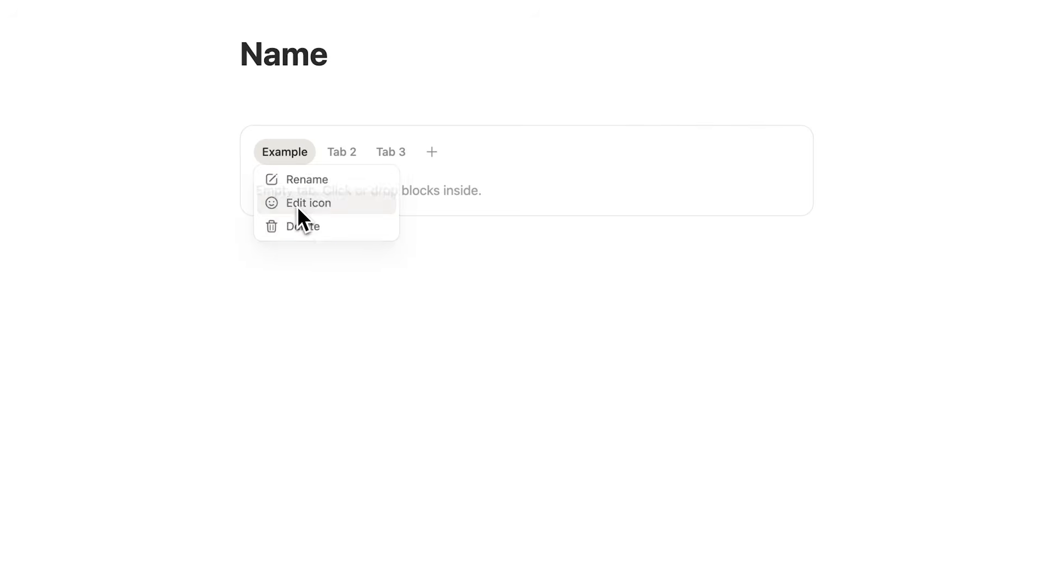
click(255, 291)
click(120, 266)
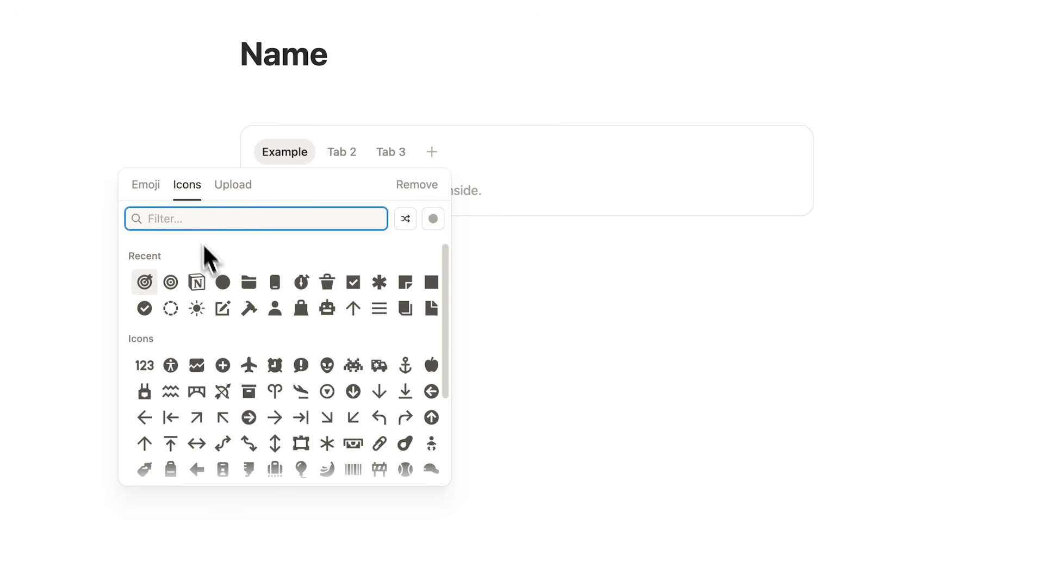
click(275, 311)
- Add blank lines inside the Example tab and enter lorem ipsum on its first line
click(277, 333)
key(Return)
key(Return)
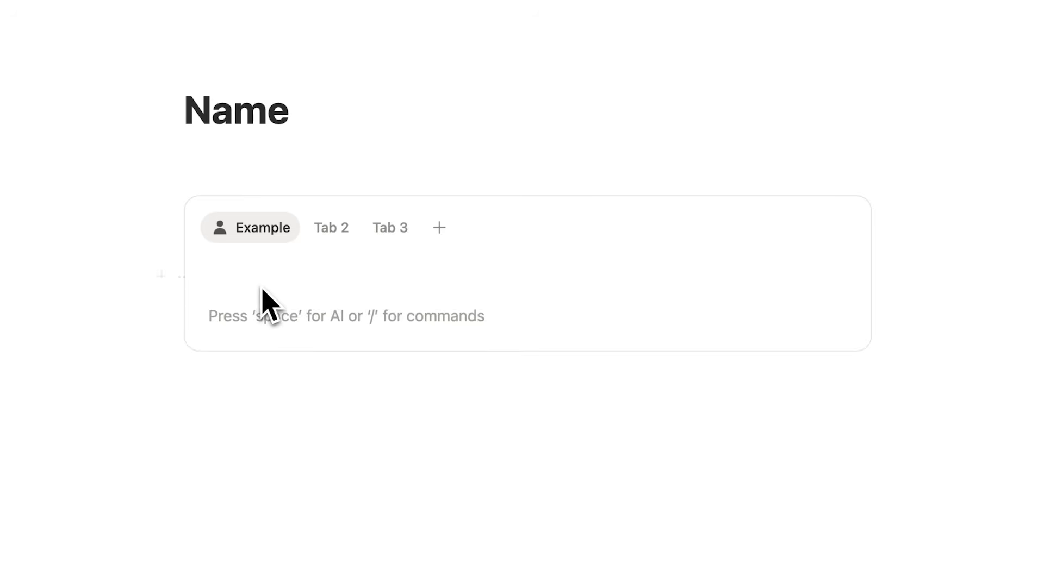
click(260, 289)
drag(269, 366, 259, 354)
click(254, 367)
click(300, 200)
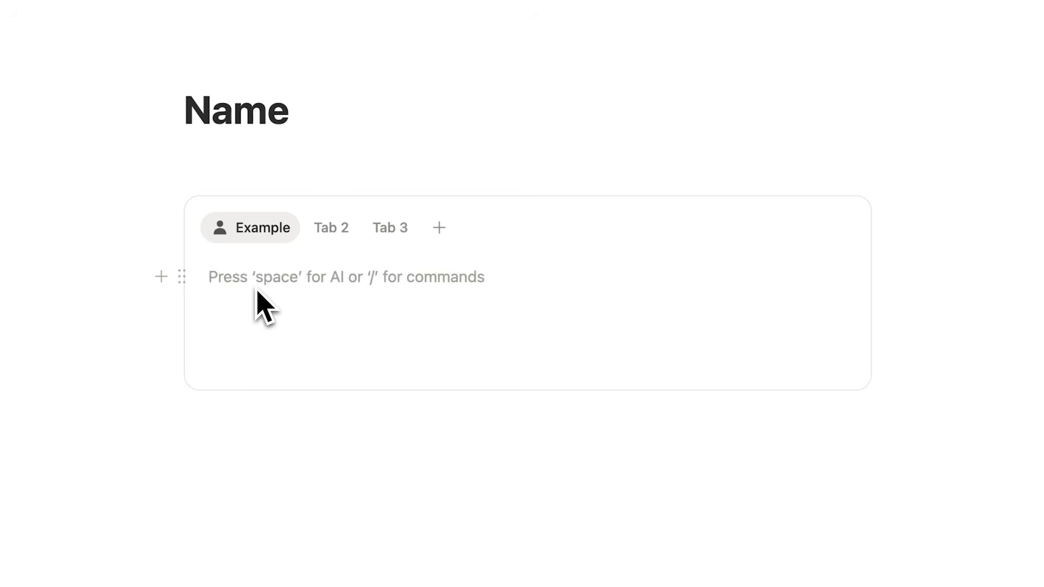
text(I)
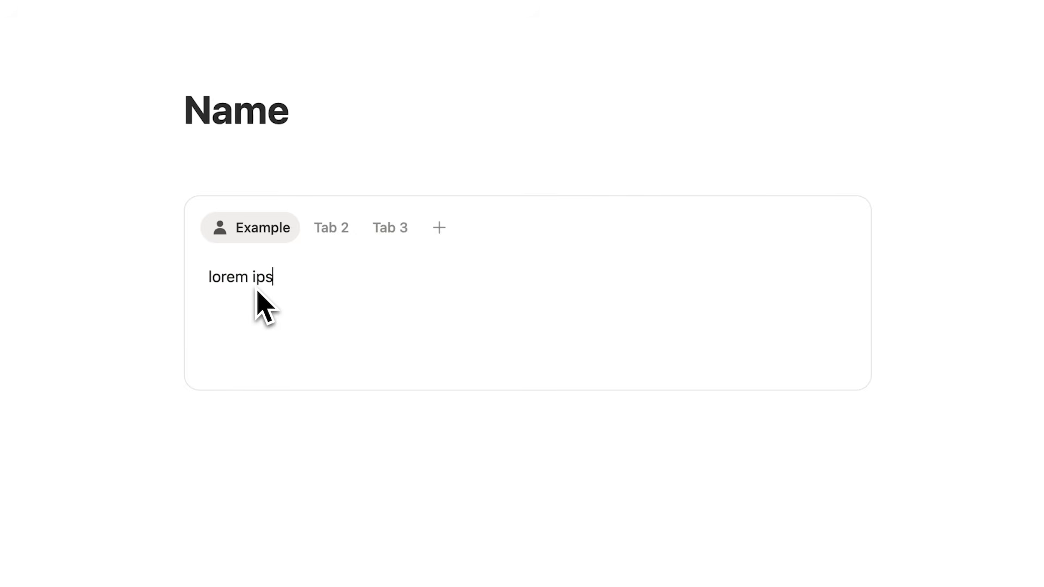
- Insert a simple three-by-three table below the lorem ipsum line in the Example tab
key(Return)
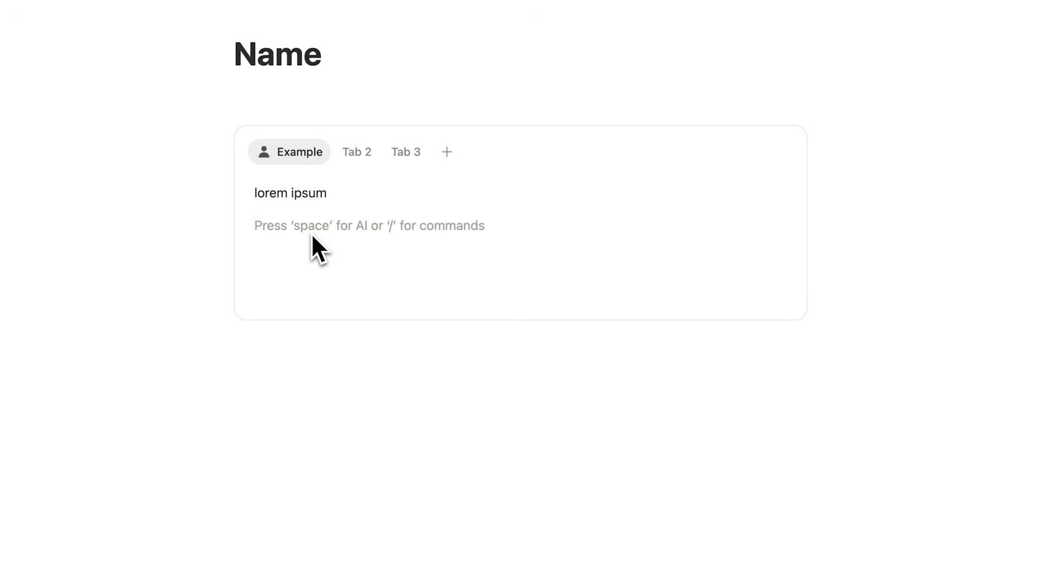
text(/)
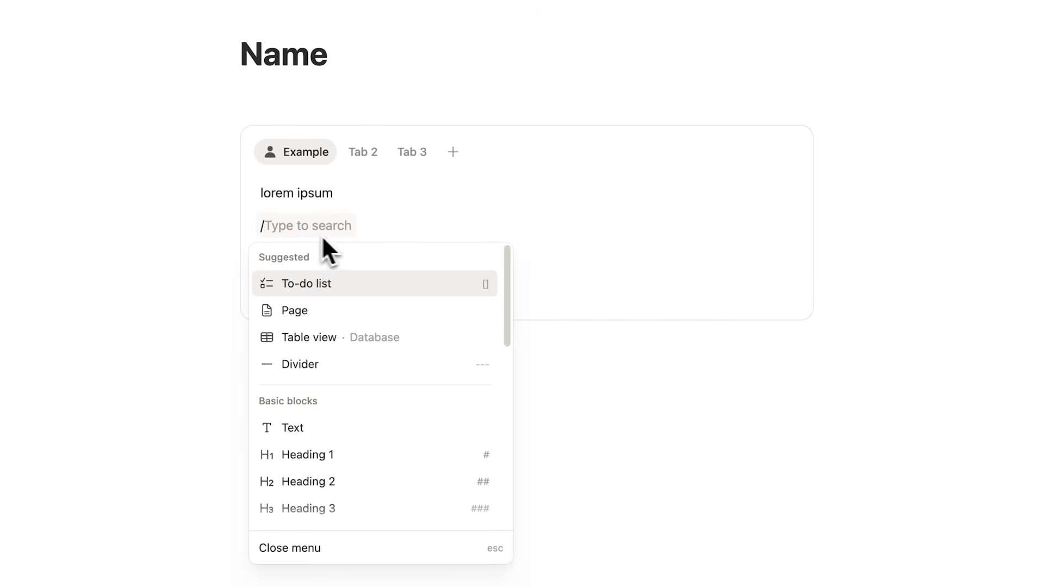
drag(508, 276, 508, 352)
click(396, 348)
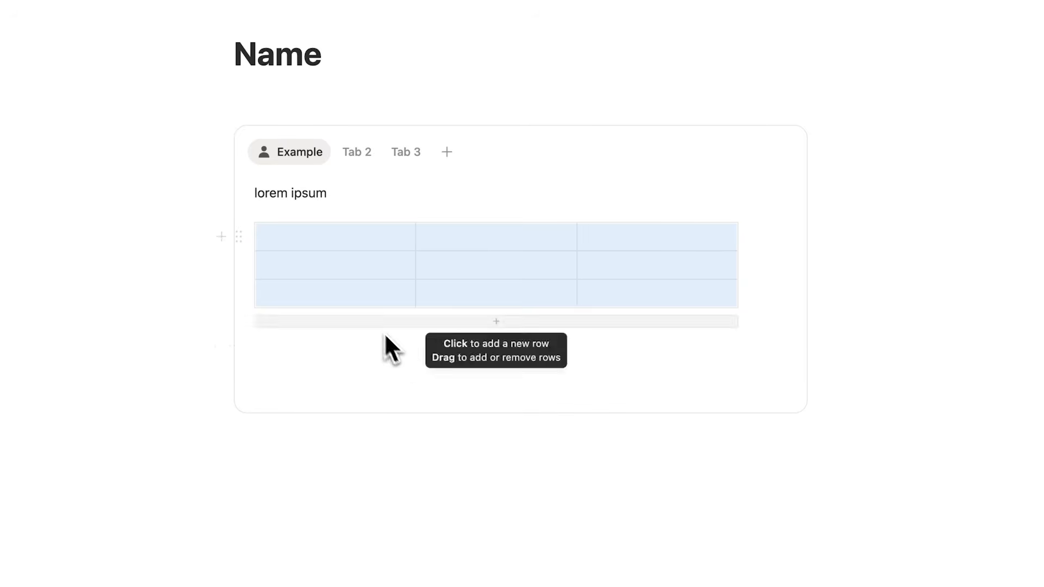
- Insert a nested Tabs block below the table in the Example tab
click(328, 345)
text(/tabs)
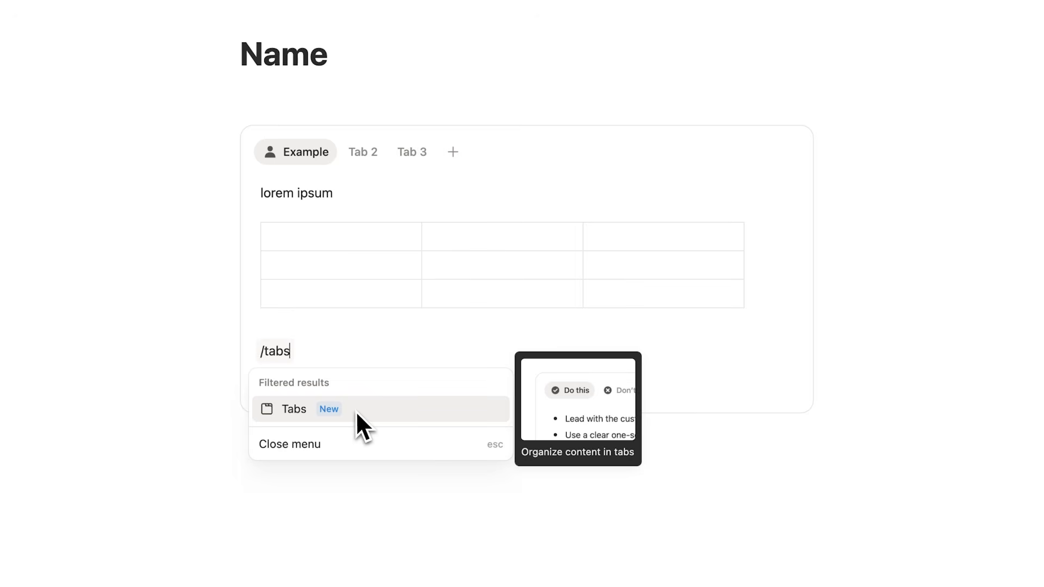
click(354, 410)
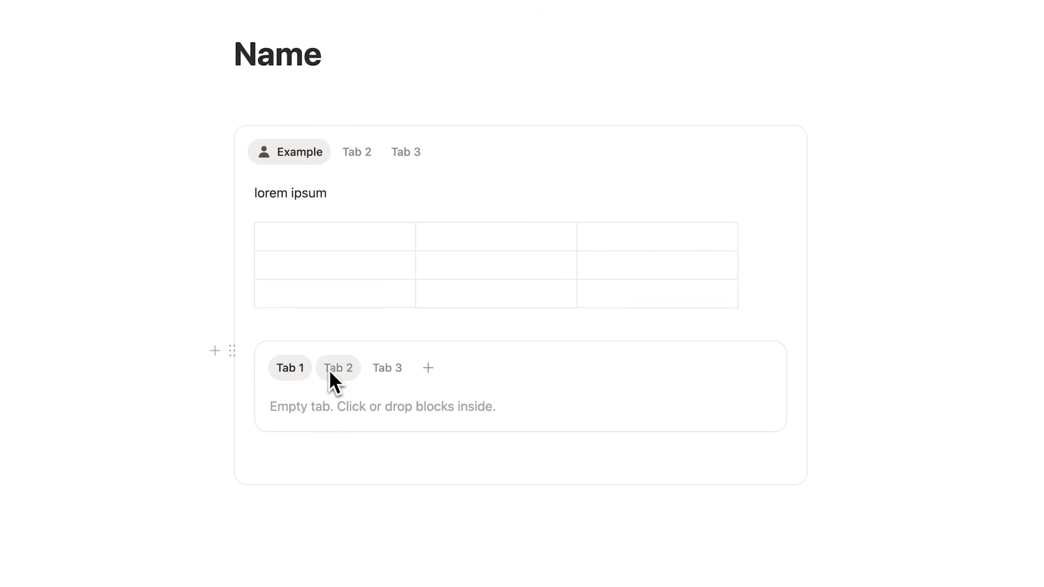
- Look through the nested and outer tabs, ending on the nested Tab 2 inside Example
click(383, 366)
click(360, 159)
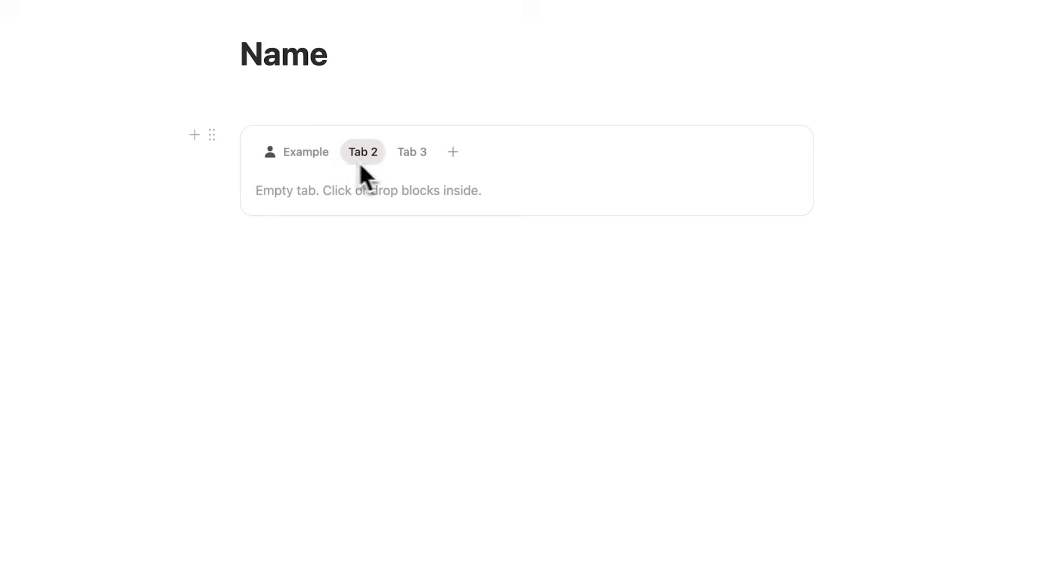
click(289, 155)
click(340, 366)
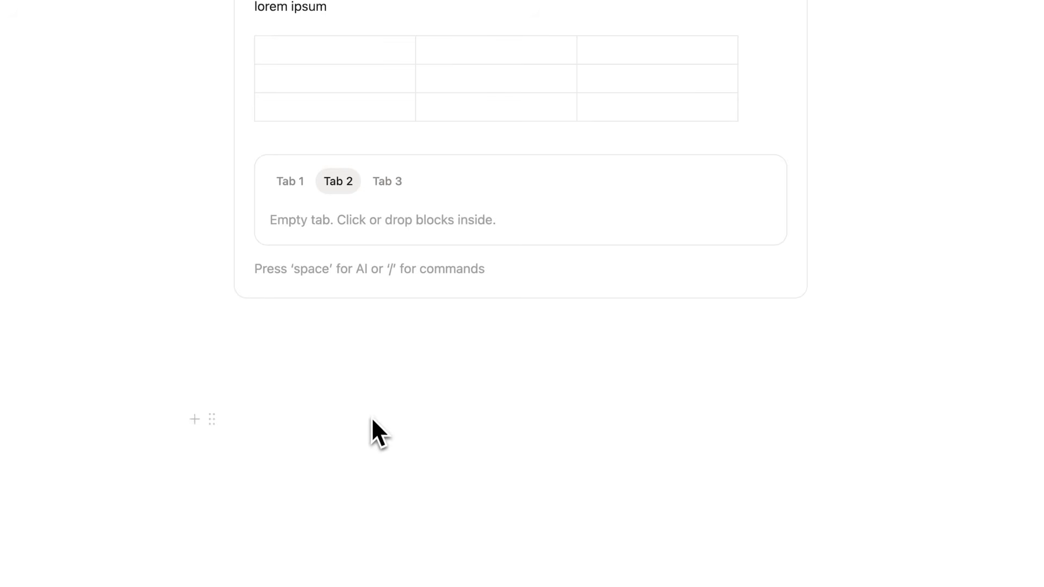
- Insert an inline database below the nested Tabs block in the Example tab
key(Return)
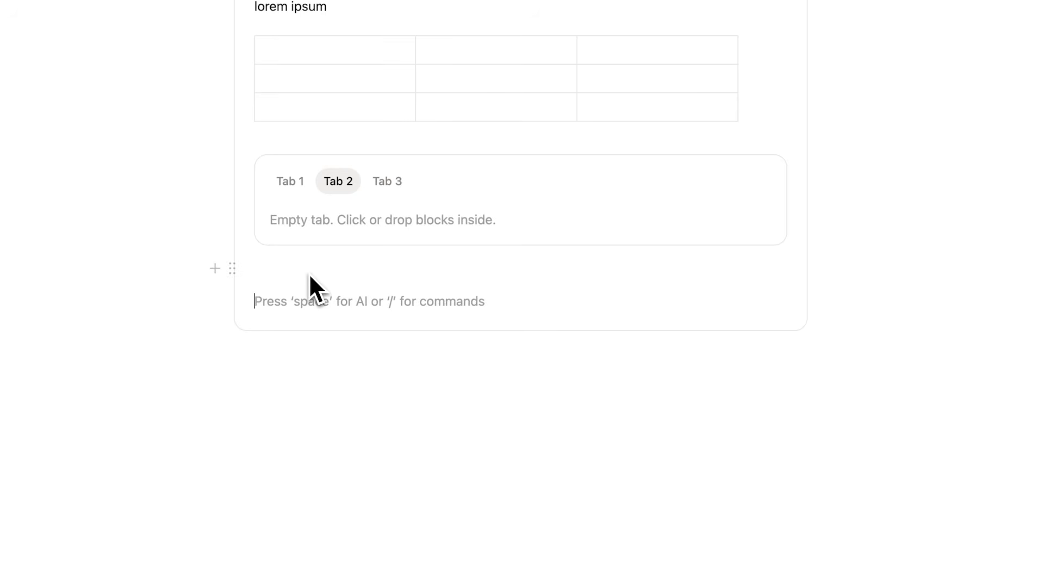
text(/database)
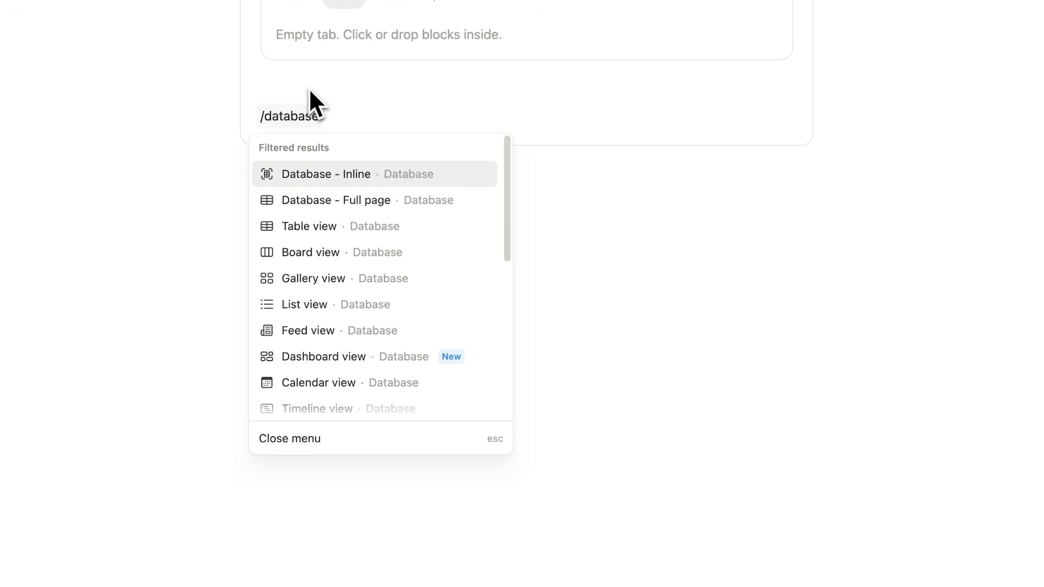
mouse_move(507, 156)
mouse_down()
mouse_move(510, 188)
mouse_move(510, 174)
mouse_up()
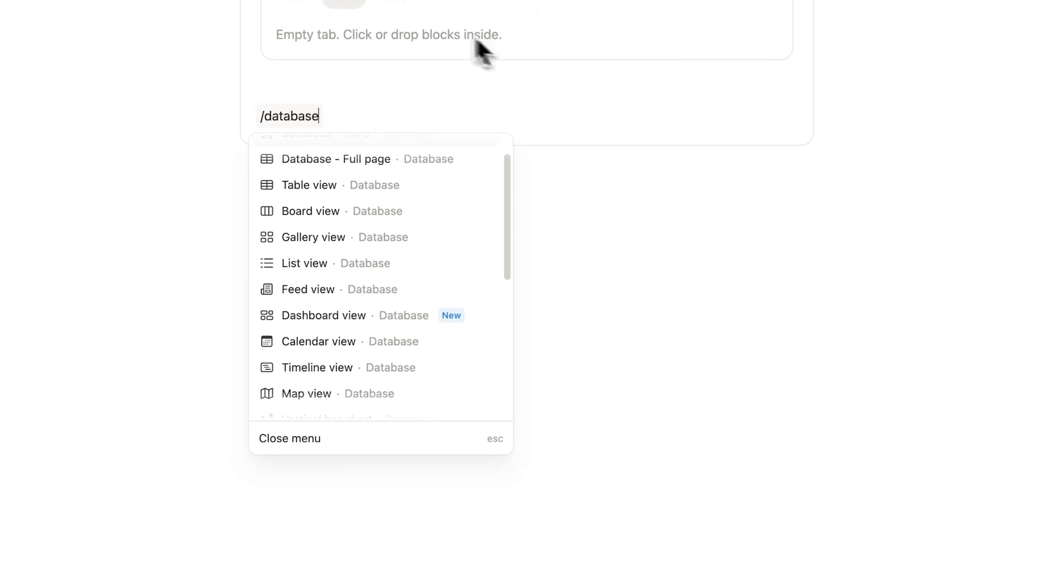
click(308, 191)
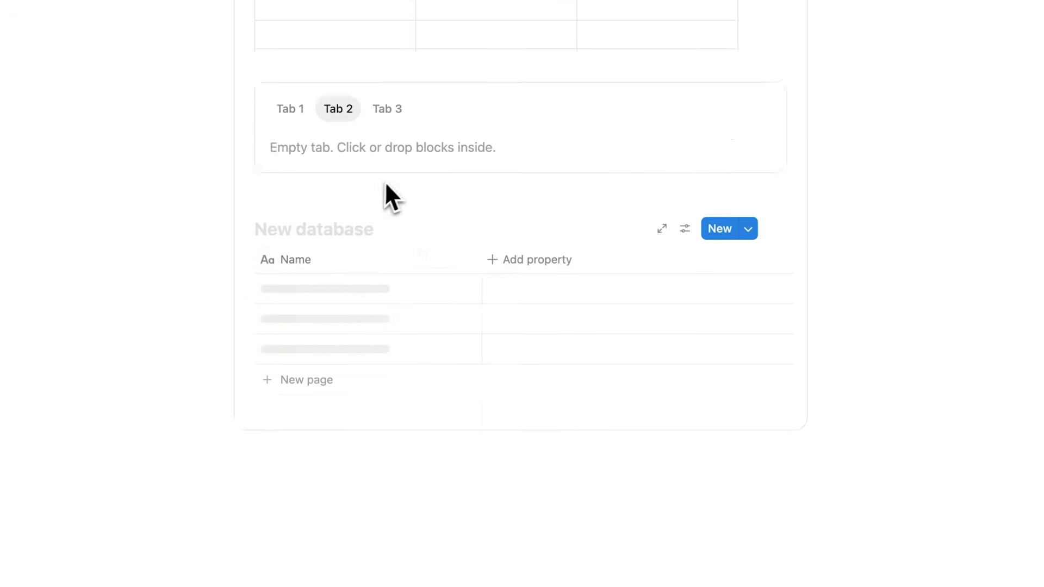
scroll(366, 299, up, 4)
scroll(305, 375, down, 10)
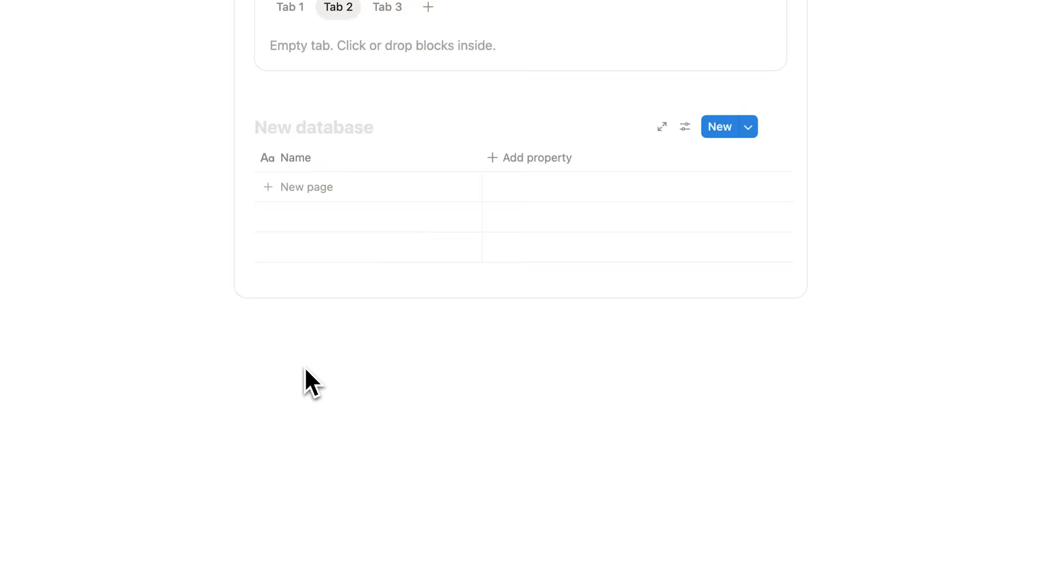
click(303, 197)
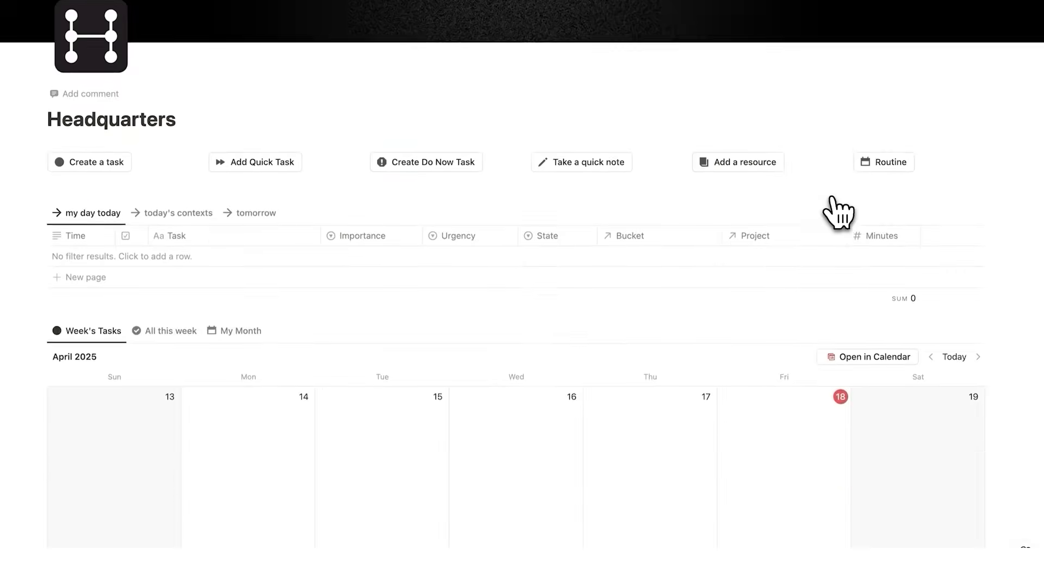
- Apply the Weekly Review template to the new page, and move Task 2 to the top of the Headquarters task list
scroll(837, 212, down, 10)
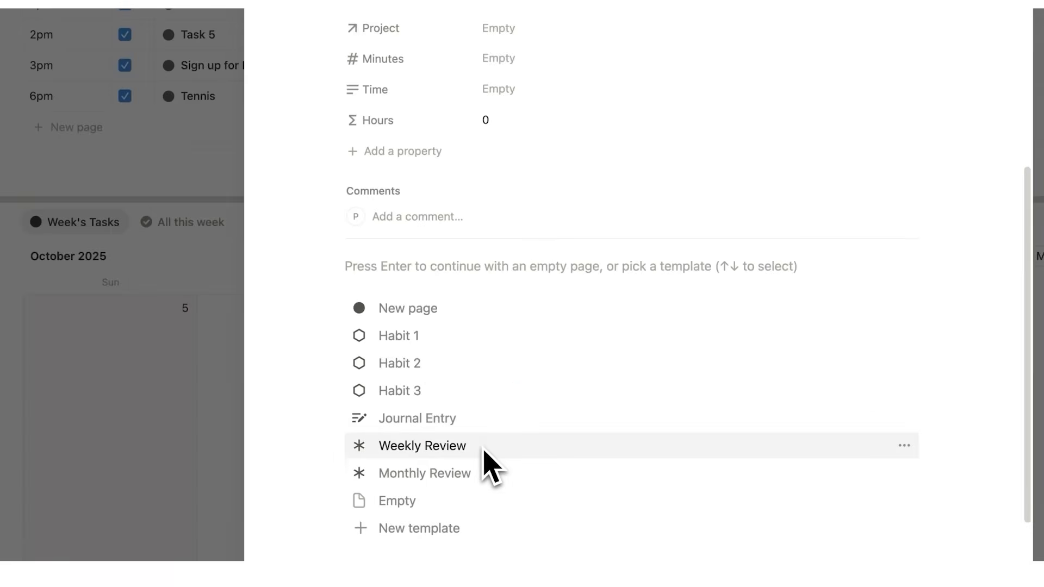
click(484, 450)
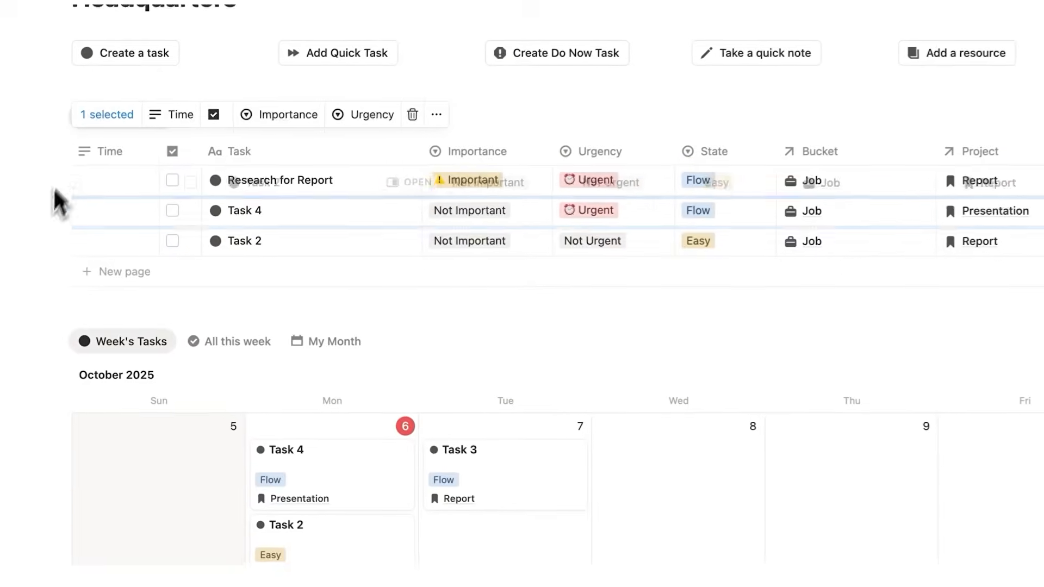
drag(51, 198, 58, 181)
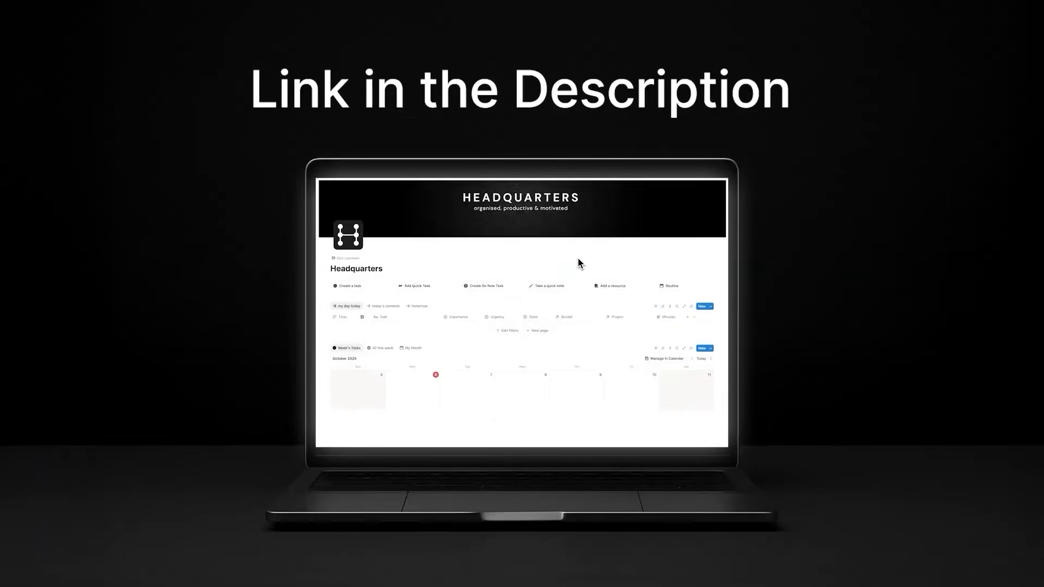
- Assign Task 1 to Project A in the Task Manager table
scroll(579, 259, down, 5)
scroll(580, 264, down, 4)
scroll(580, 263, down, 3)
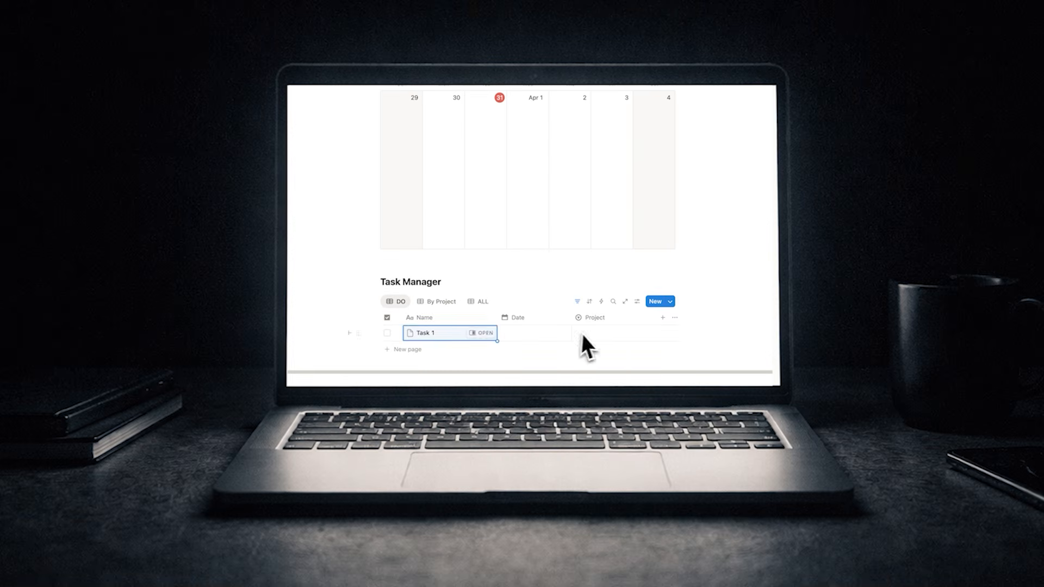
click(582, 335)
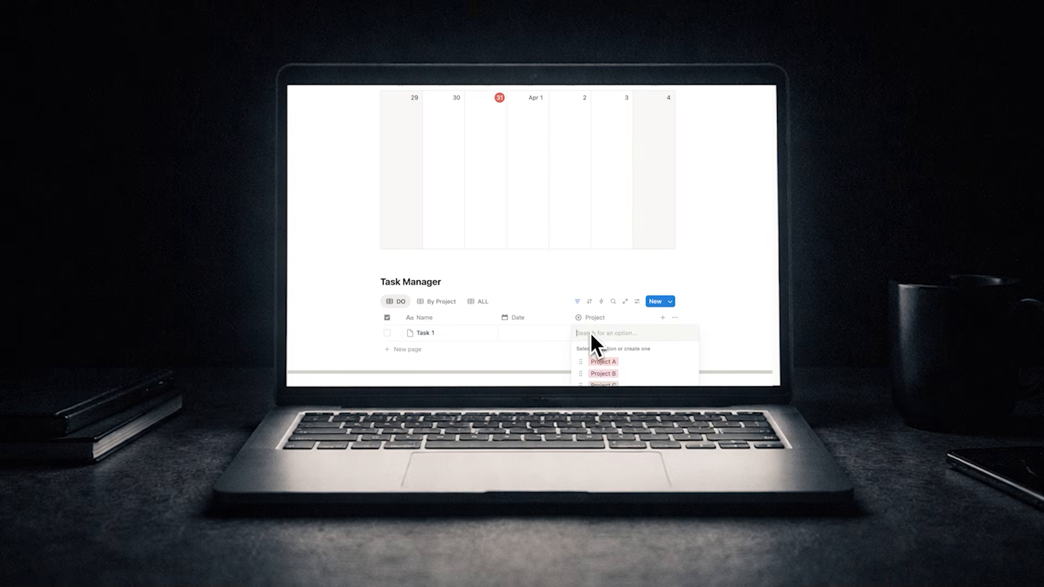
click(605, 361)
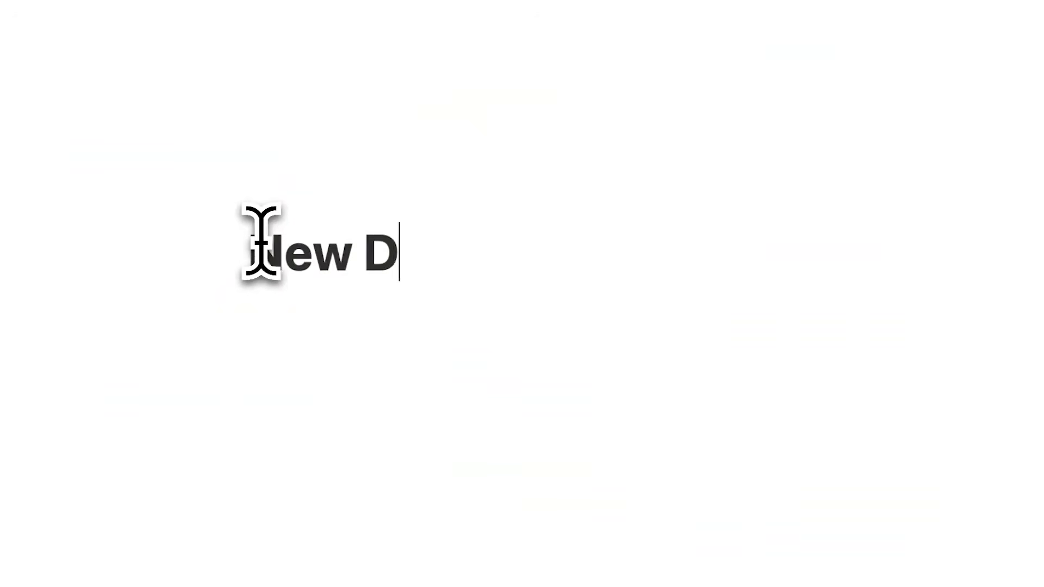
- Title the new page New Dashboard
text(ashboard)
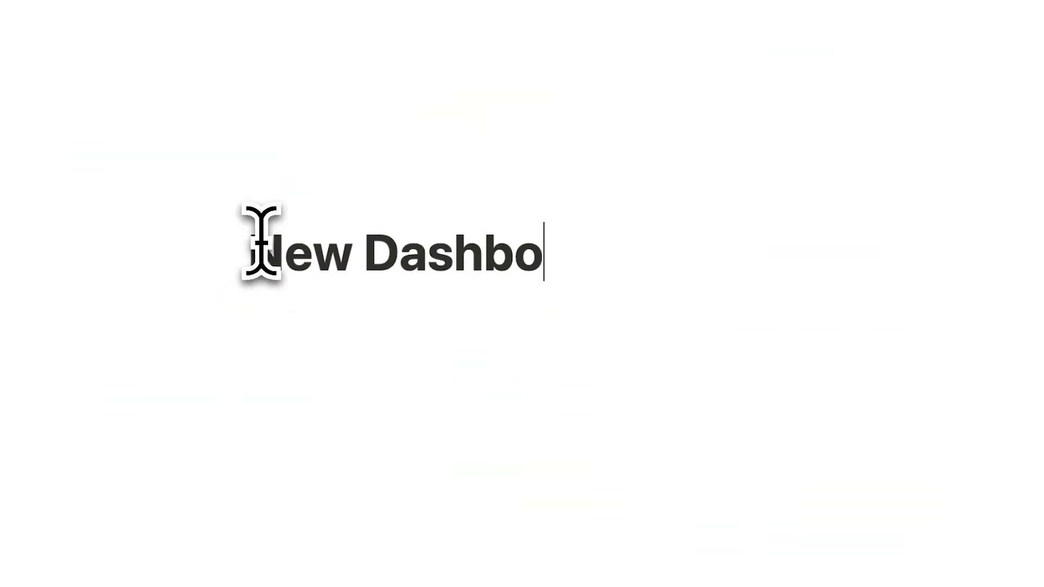
- Look up the database block commands on the New Dashboard page
drag(640, 249, 251, 246)
text(e)
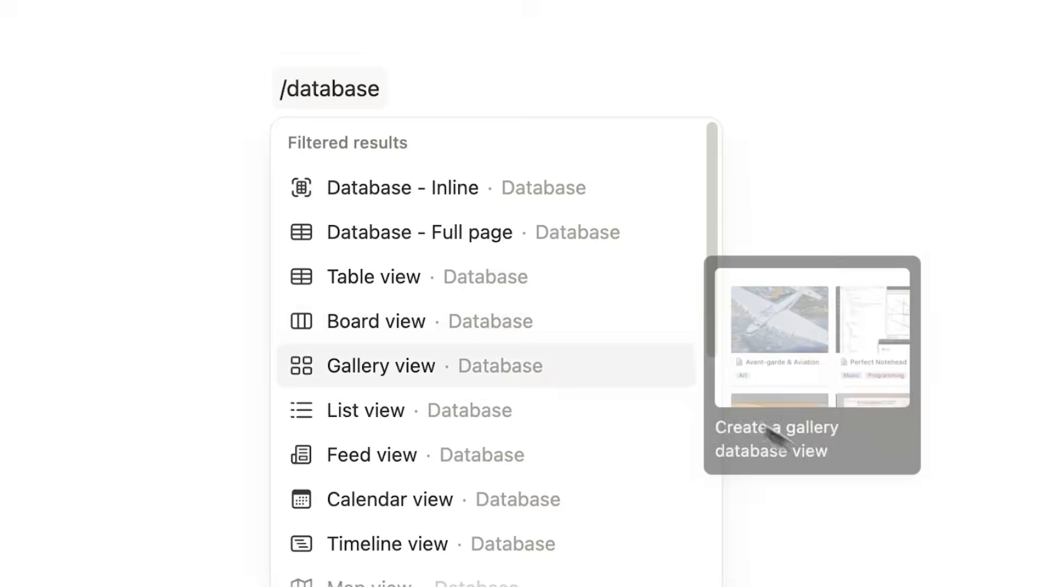
click(549, 283)
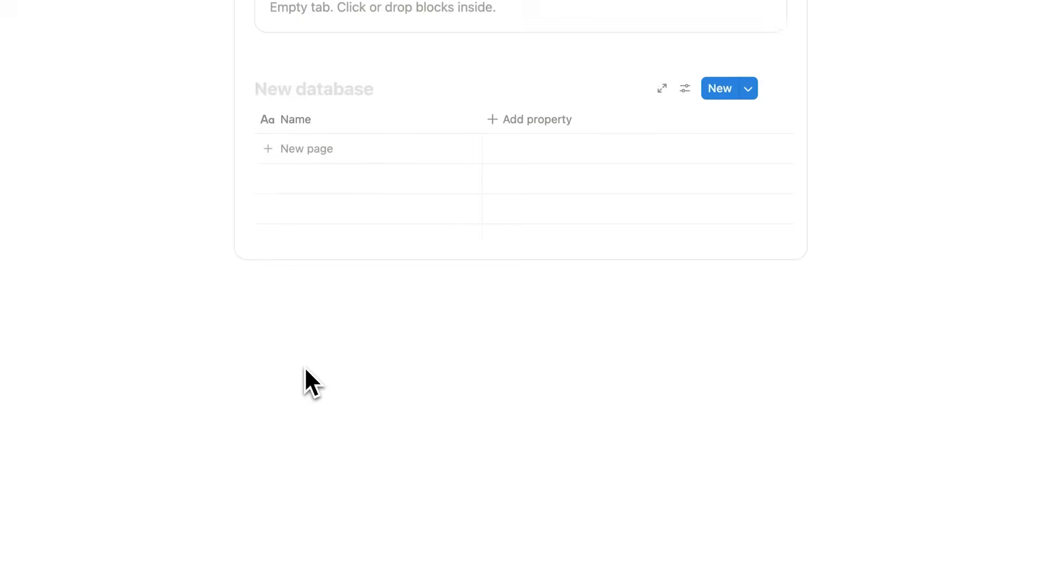
- Insert an inline database with a new empty data source below the Tabs block, and title it Movies
scroll(304, 354, down, 3)
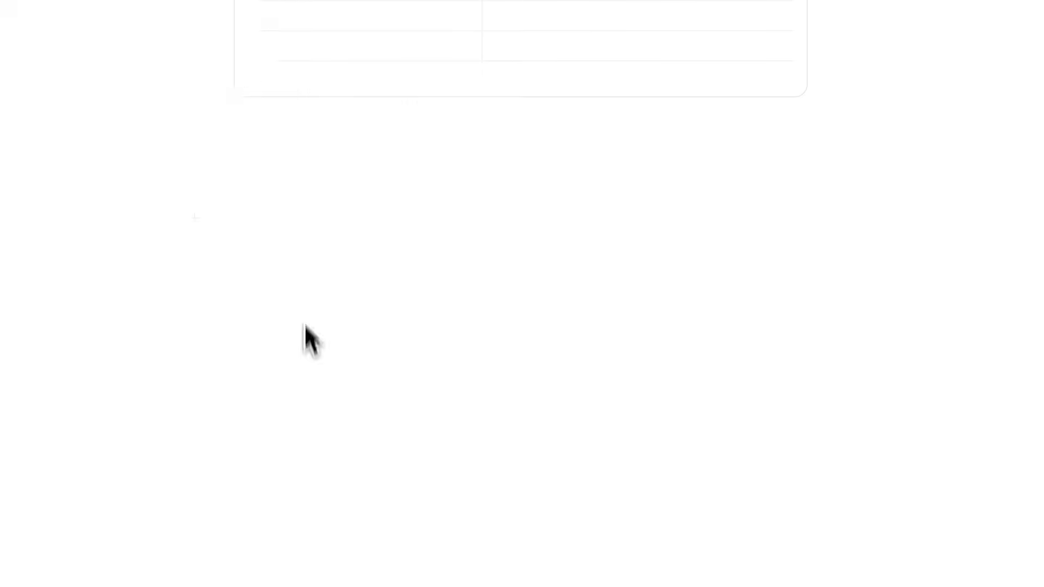
click(295, 192)
text(/database)
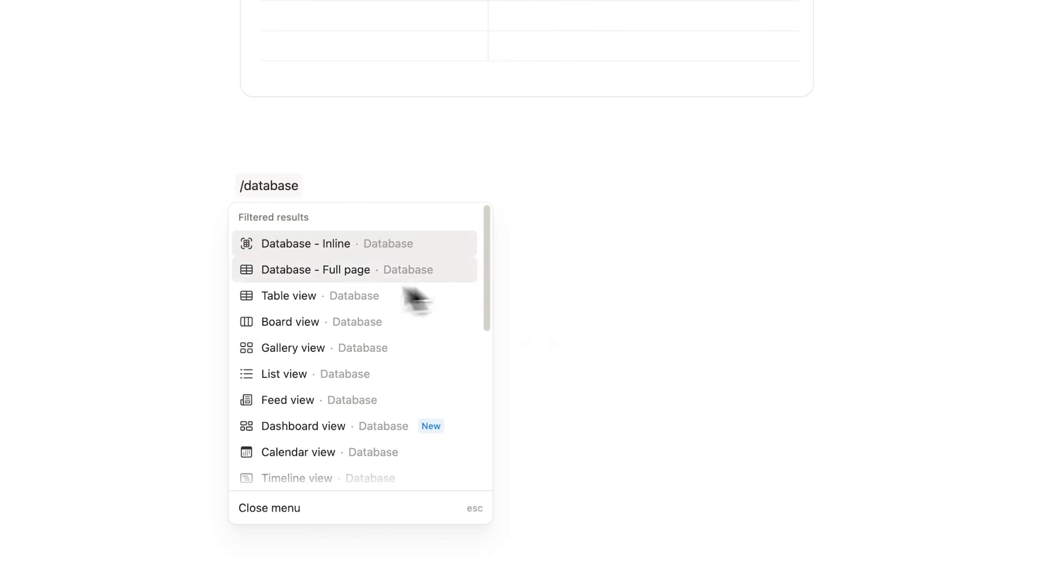
key(Return)
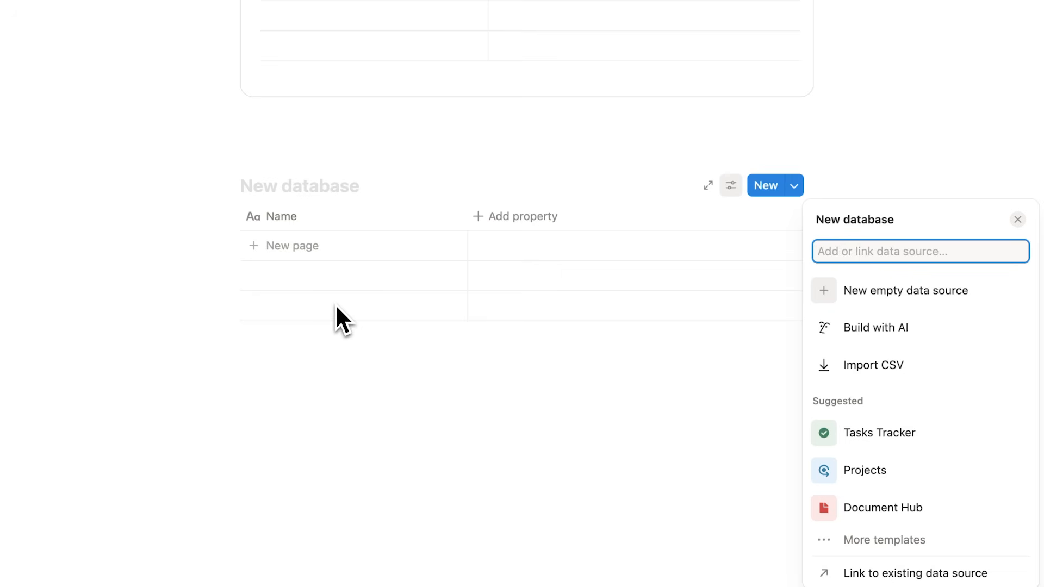
click(850, 291)
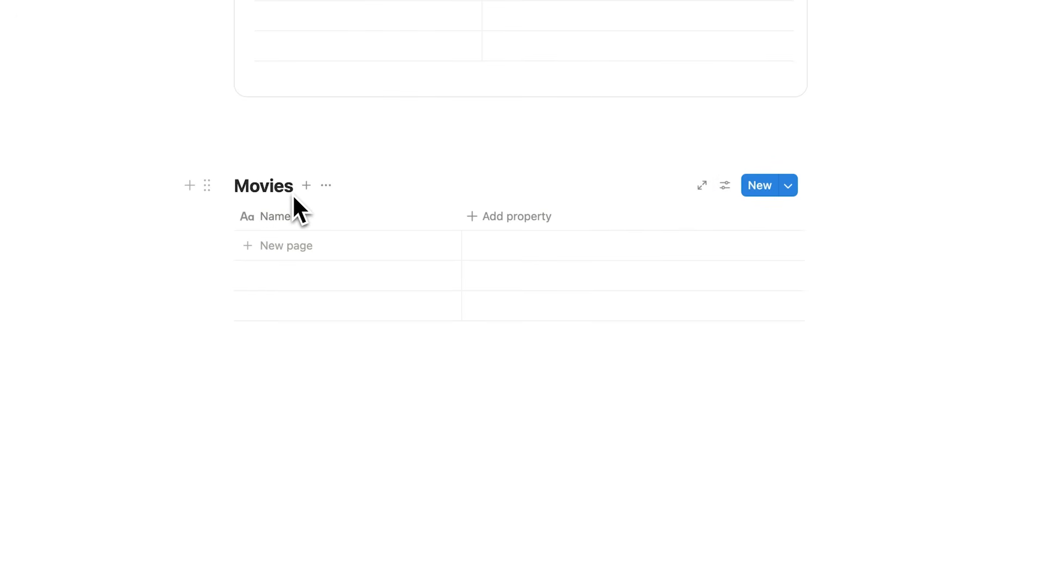
- Add a second table view to the Movies database and switch between the two views
click(307, 191)
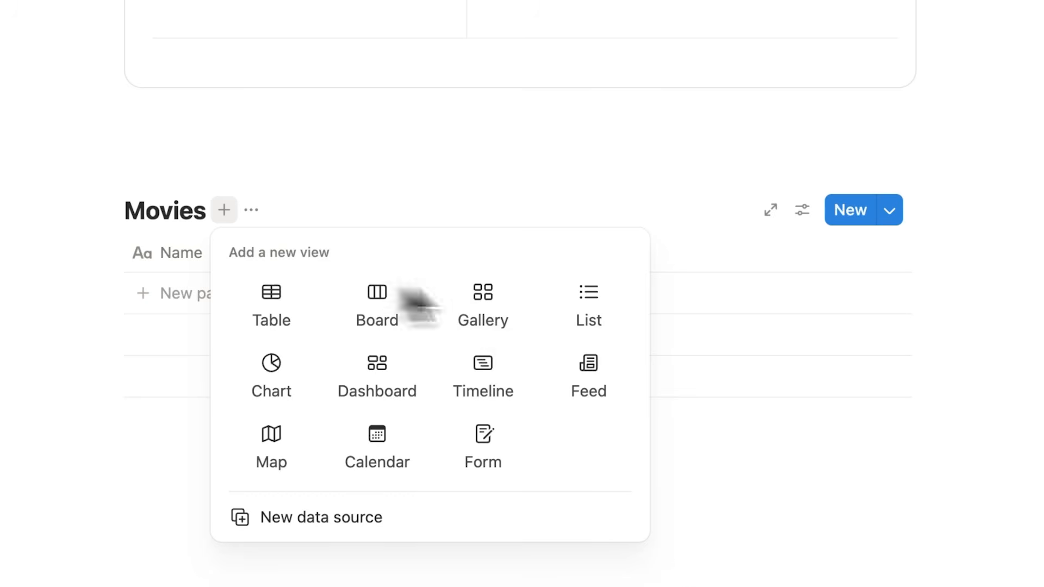
click(294, 328)
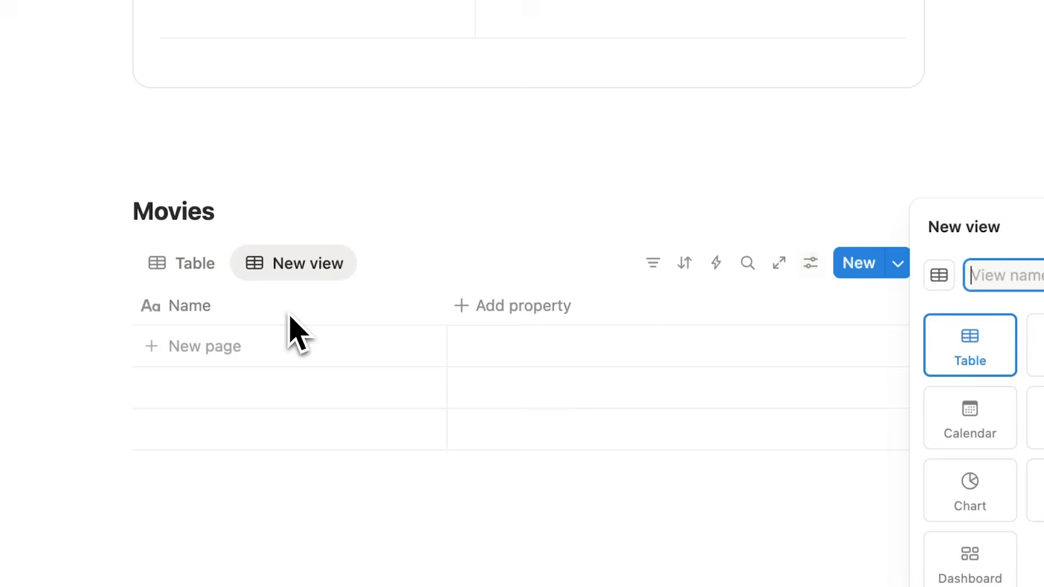
click(202, 281)
click(170, 273)
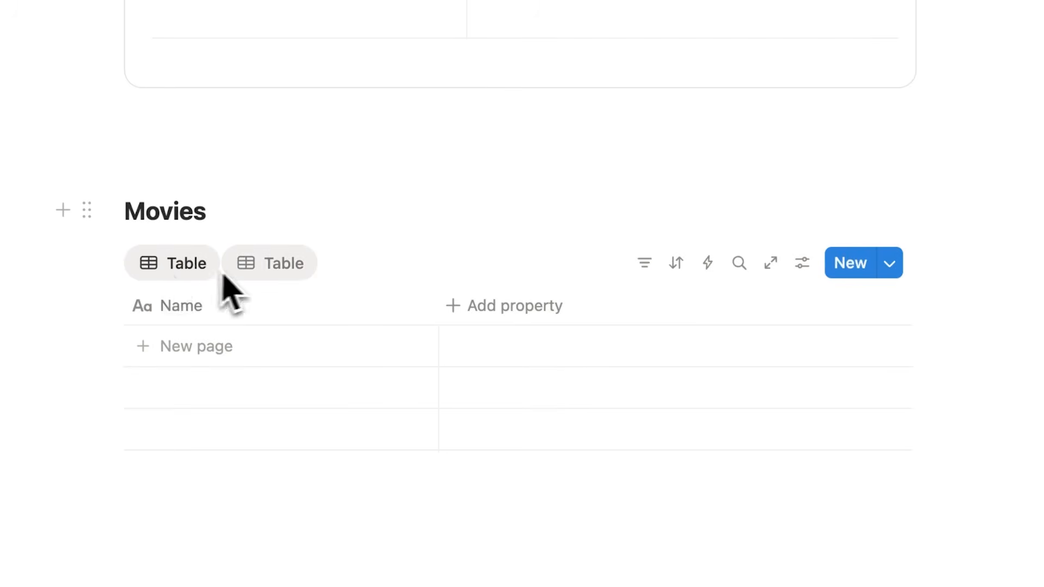
click(245, 268)
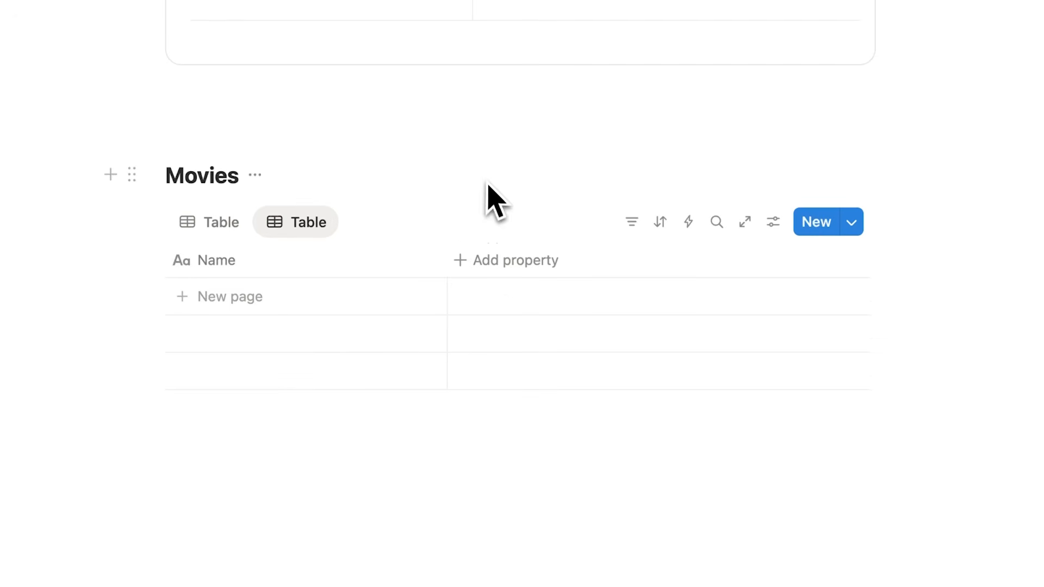
scroll(490, 191, down, 2)
click(486, 229)
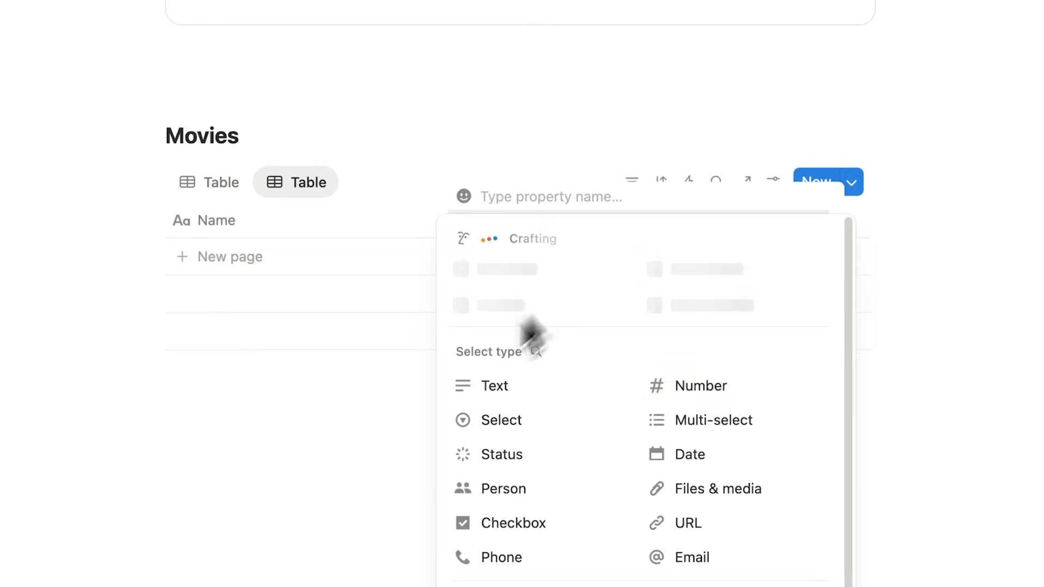
click(205, 459)
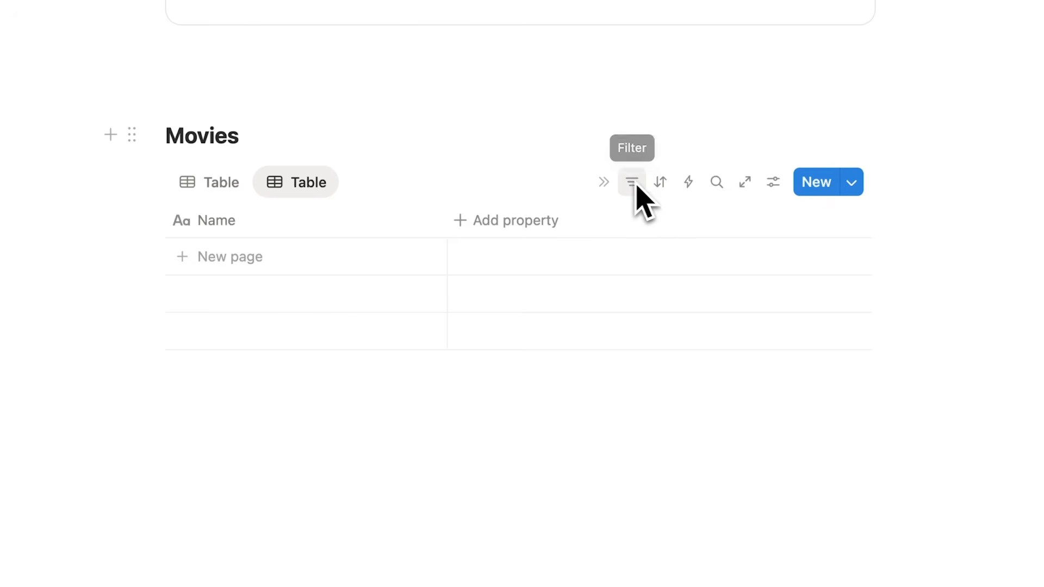
scroll(457, 220, up, 1)
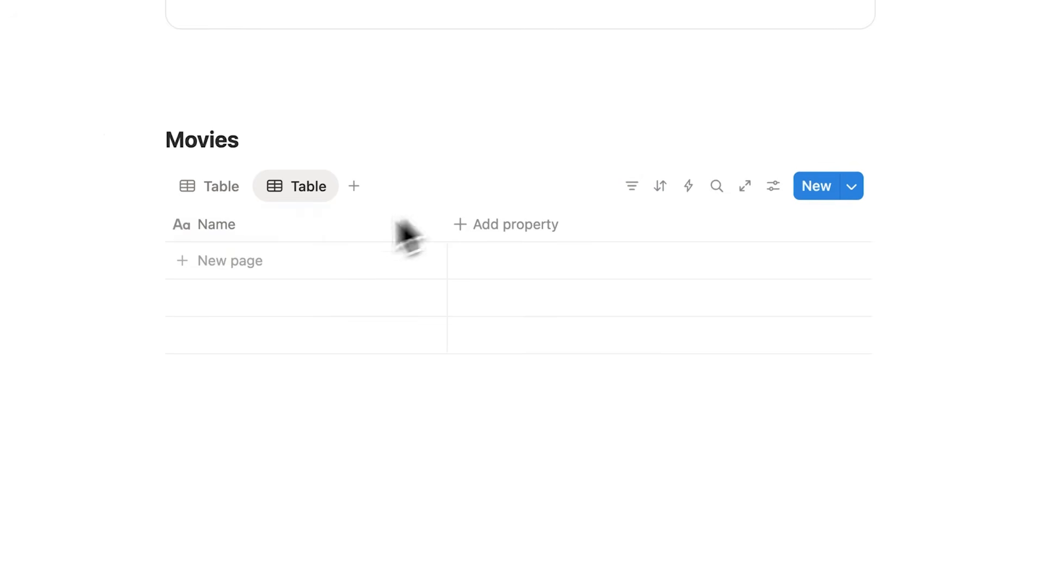
- Add a Project Hail Mary entry to Movies, and rename the two table views Comedy and Action, in that order
click(281, 262)
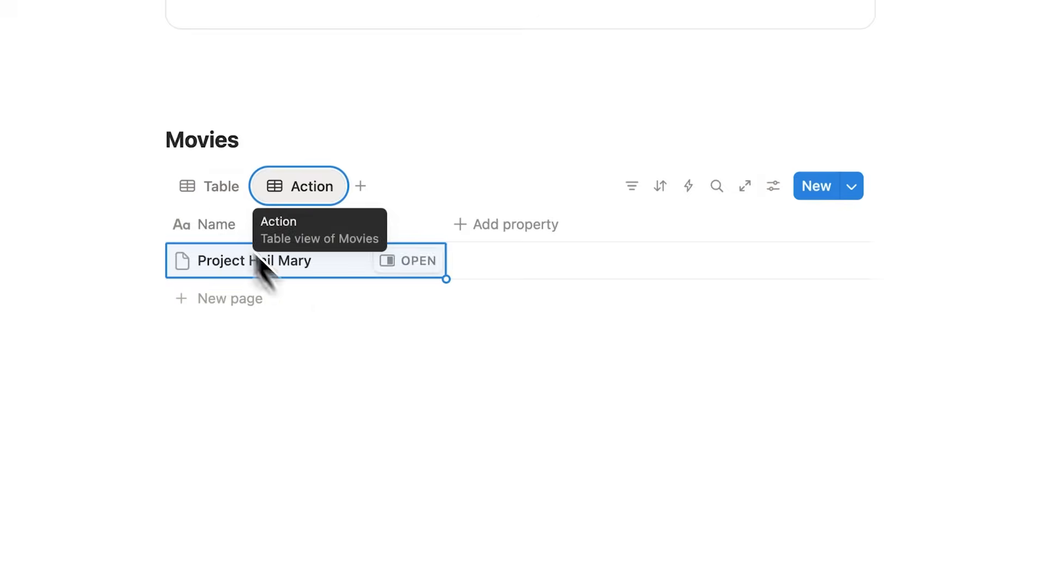
click(213, 192)
click(218, 190)
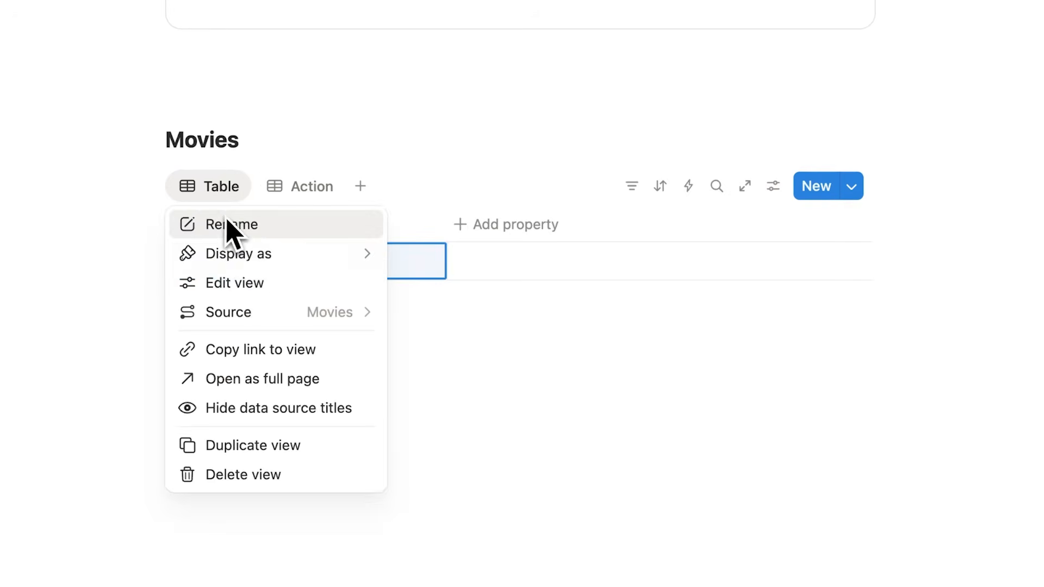
click(231, 224)
text(Comedy)
key(Return)
- Add a Select property in the Action view and give Project Hail Mary the new option action
click(492, 239)
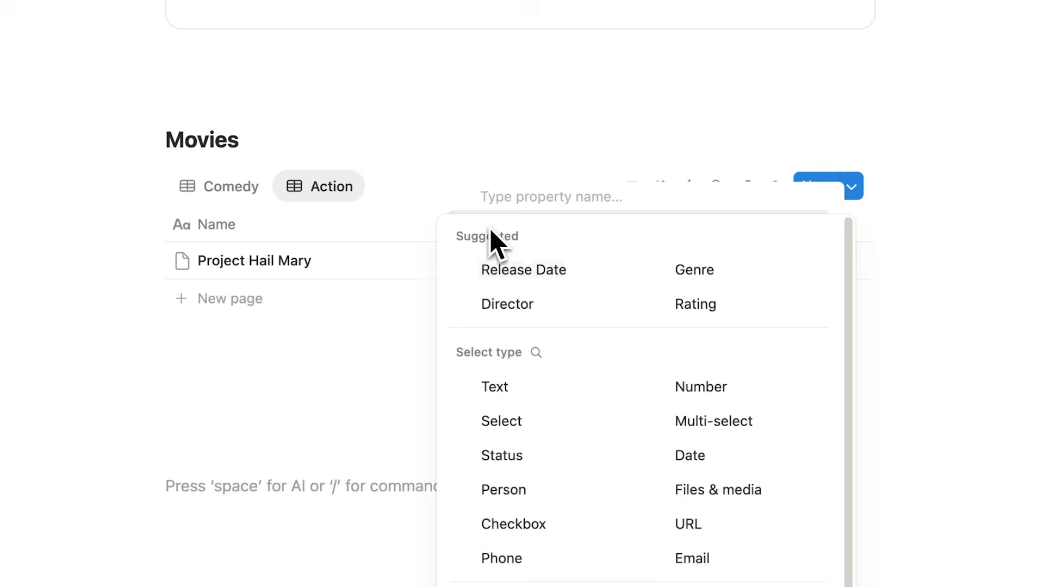
click(536, 421)
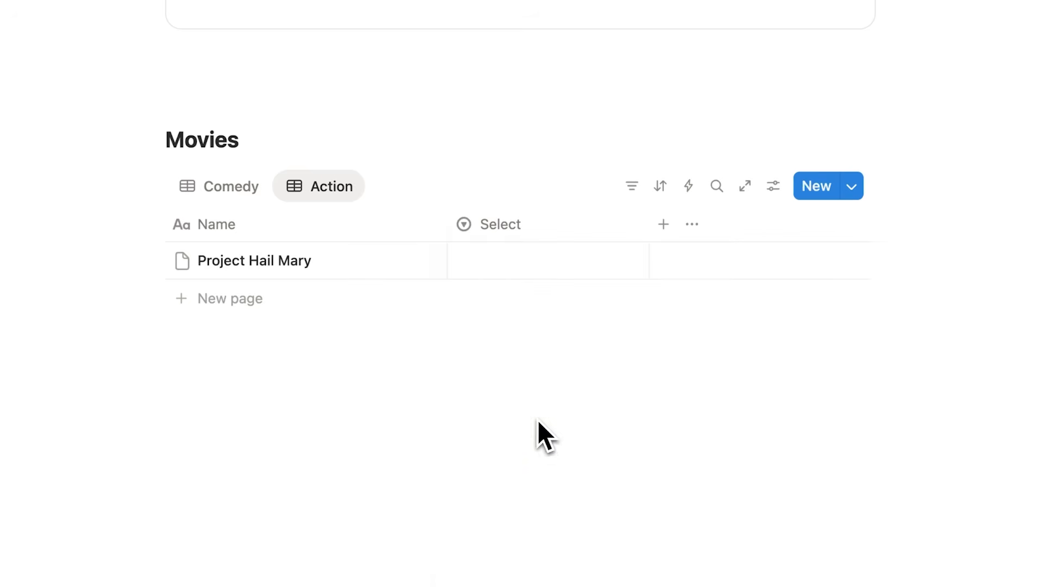
click(503, 268)
text(action)
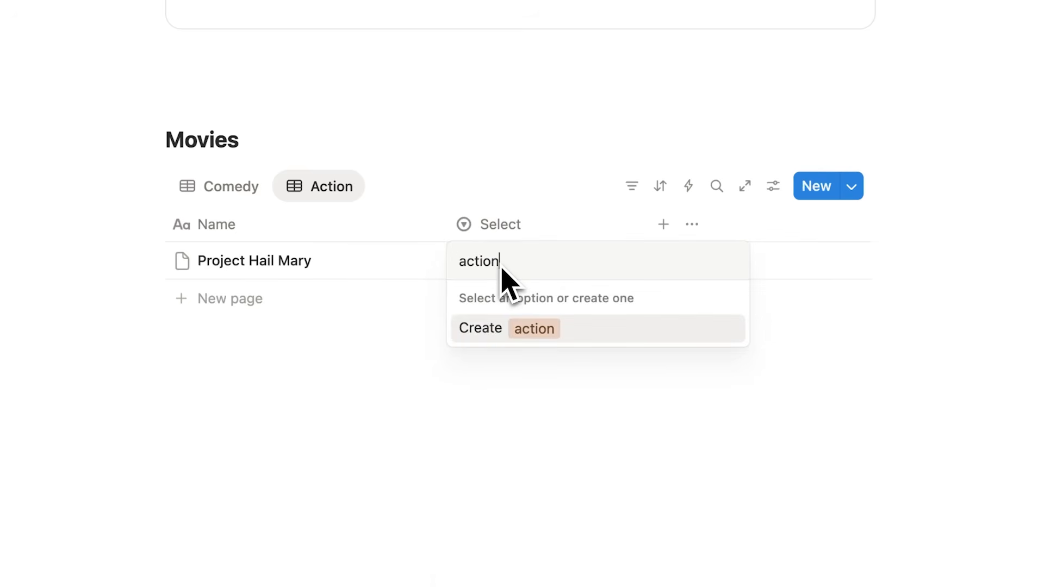
key(Return)
- Add a Text property named Recommended by and enter the recommender's name for Project Hail Mary
click(497, 224)
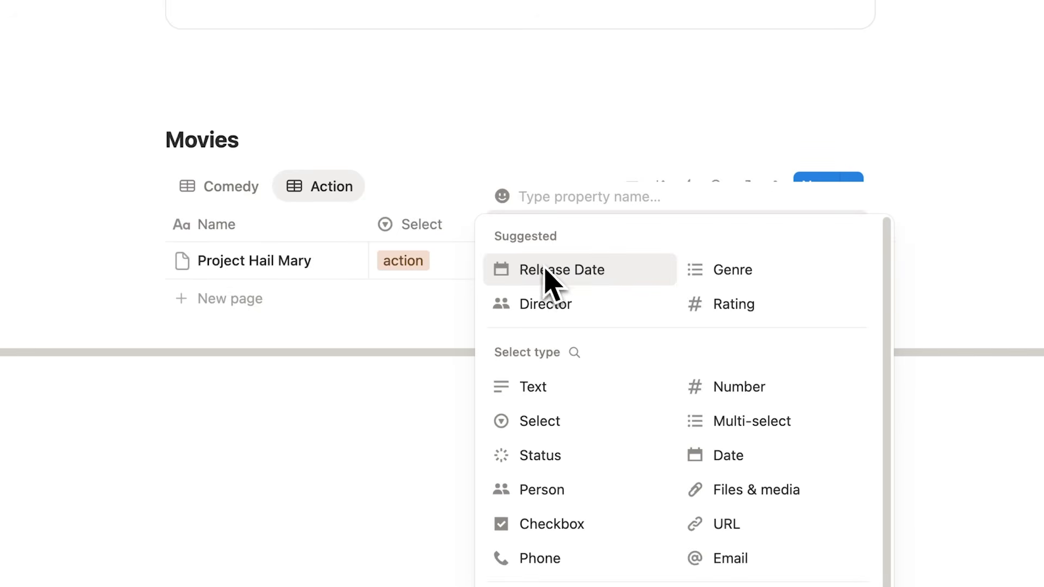
click(579, 386)
click(576, 231)
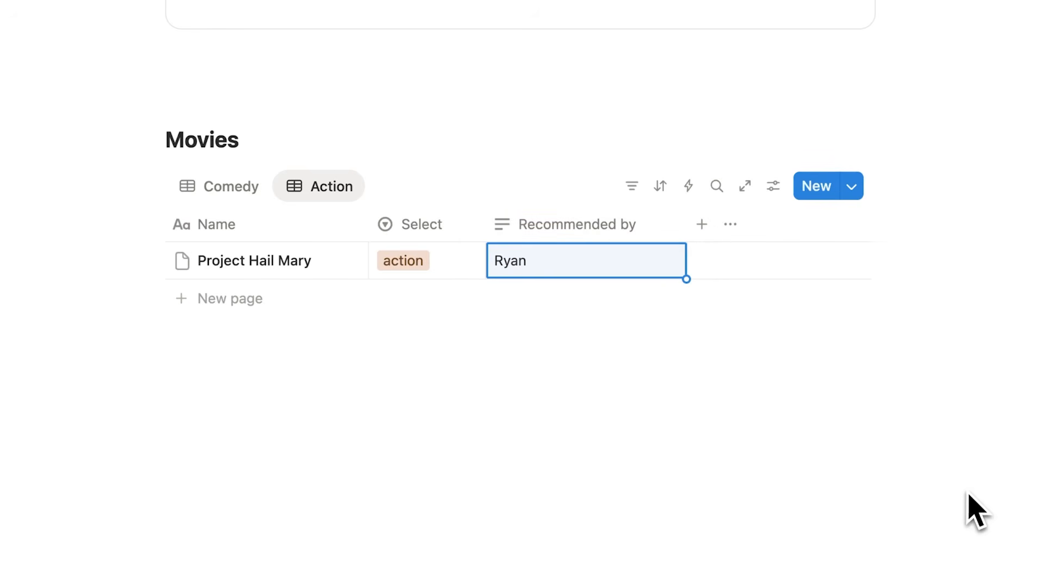
- Add a Number property named /10 and enter 10 for Project Hail Mary
click(702, 224)
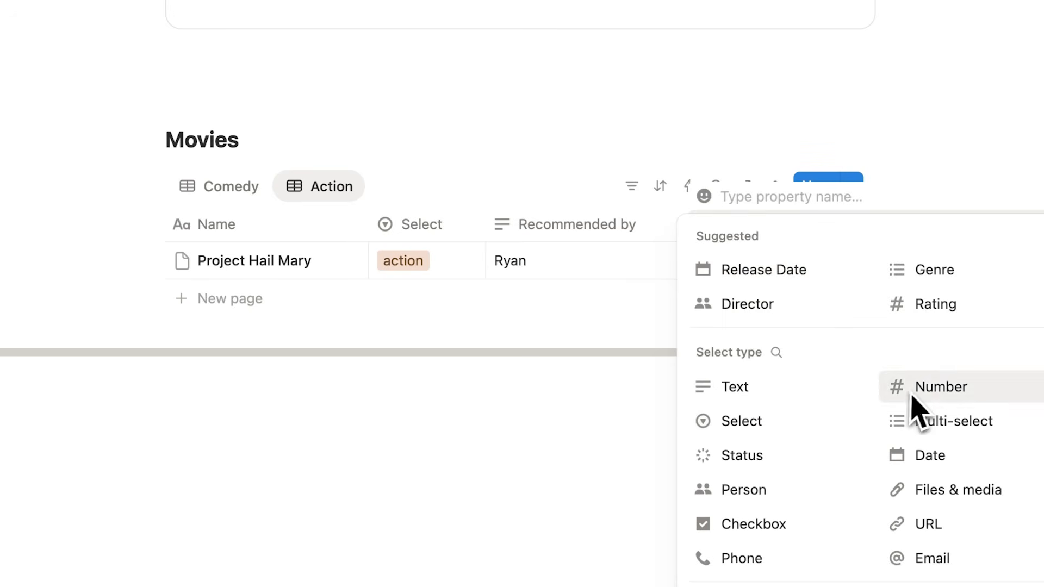
click(914, 391)
click(757, 245)
text(/10)
mouse_move(701, 330)
click(721, 269)
click(723, 271)
text(10)
key(Return)
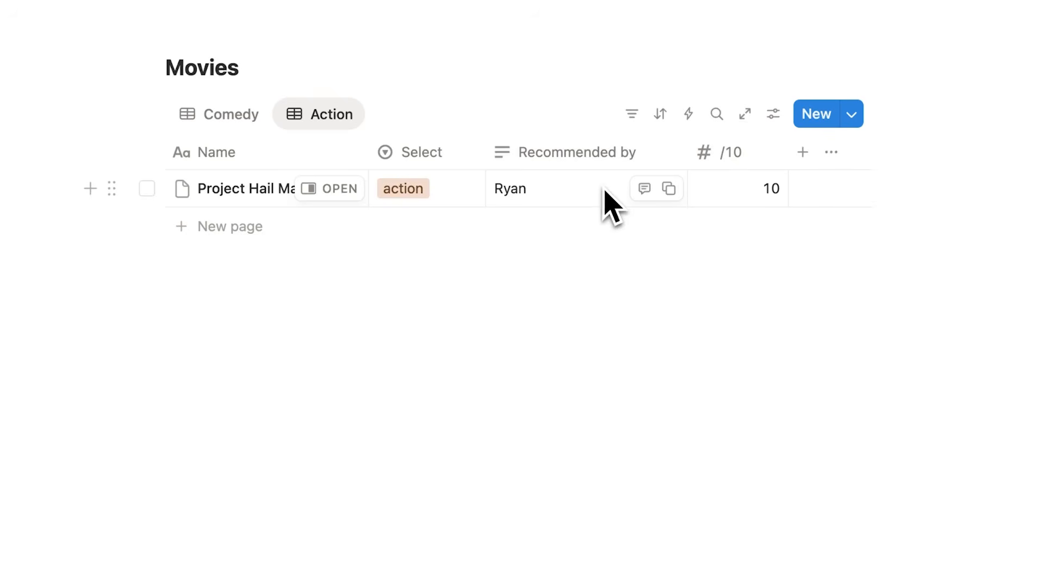
click(660, 115)
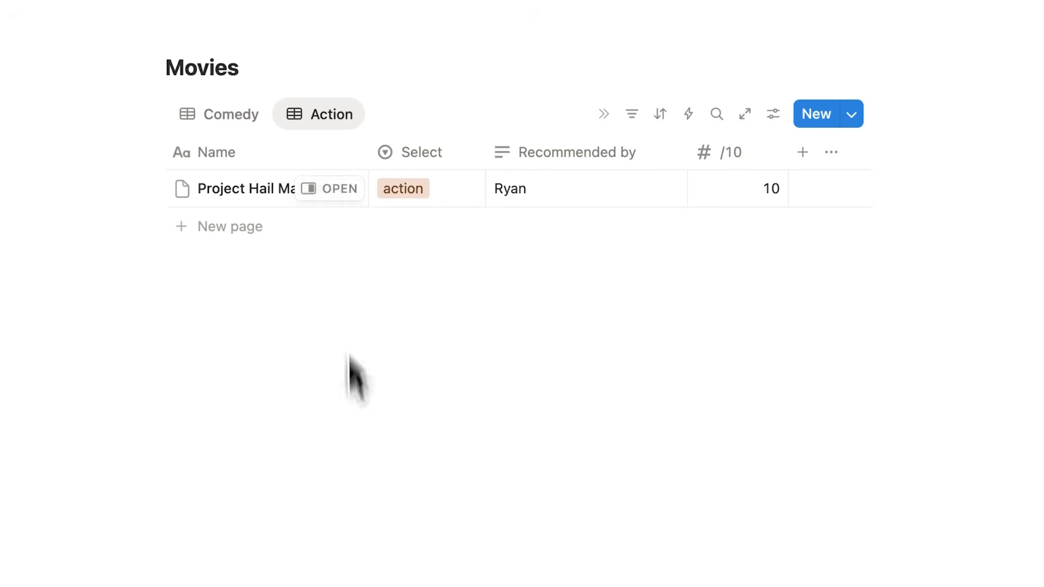
click(666, 116)
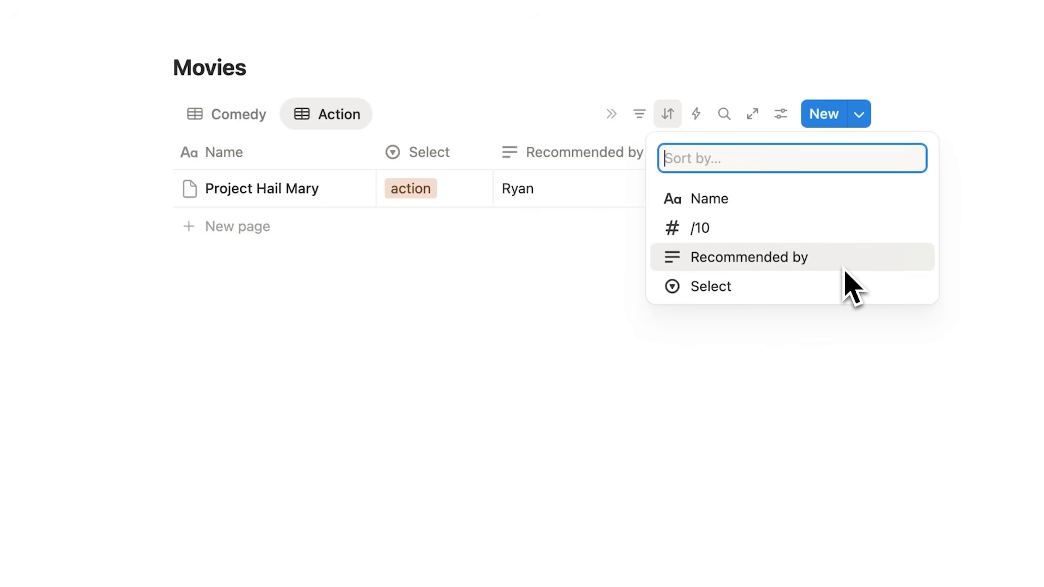
key(Escape)
- Add a Step Brothers entry in the Comedy view and set its Select property to the new option comedy
click(231, 114)
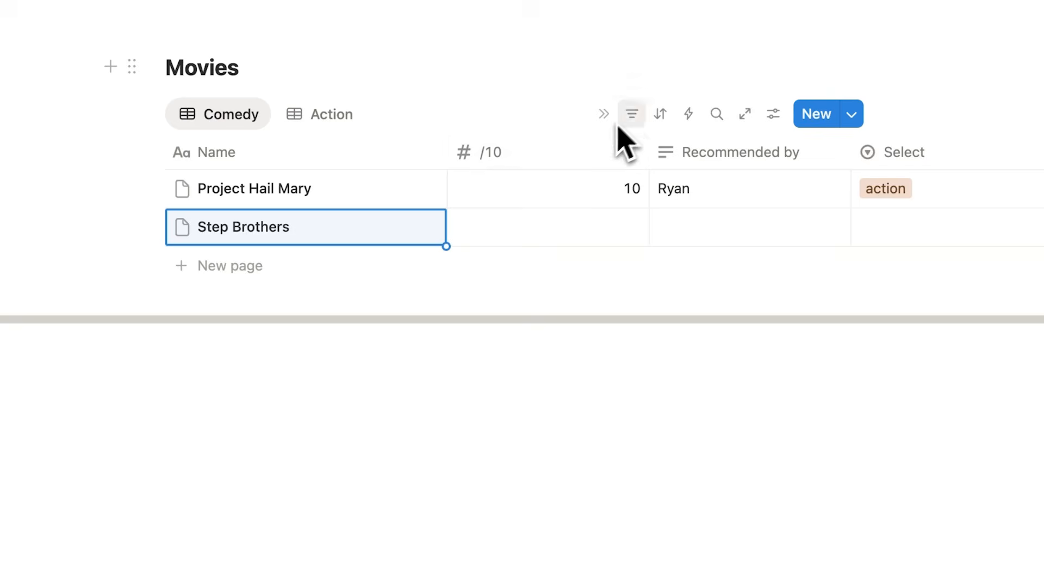
click(892, 240)
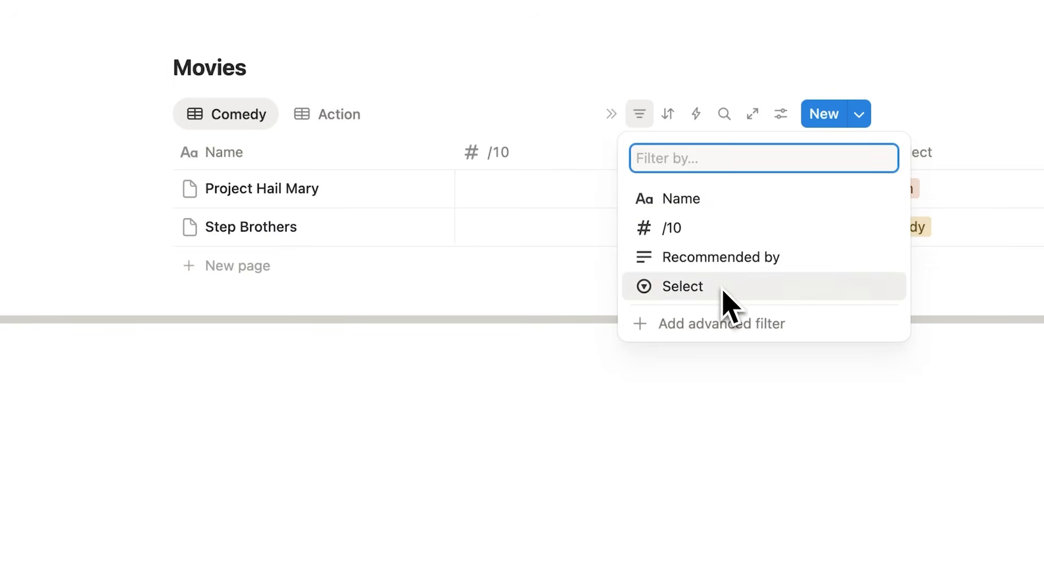
- Filter the Comedy view to Select is comedy, and place a narrower Name column after the Select column
click(721, 286)
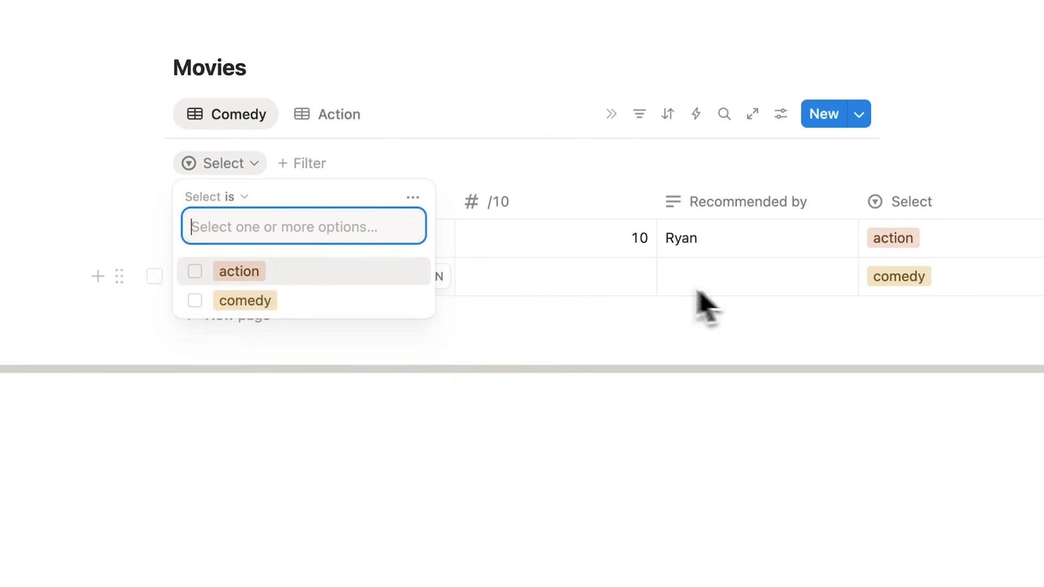
click(291, 299)
click(531, 415)
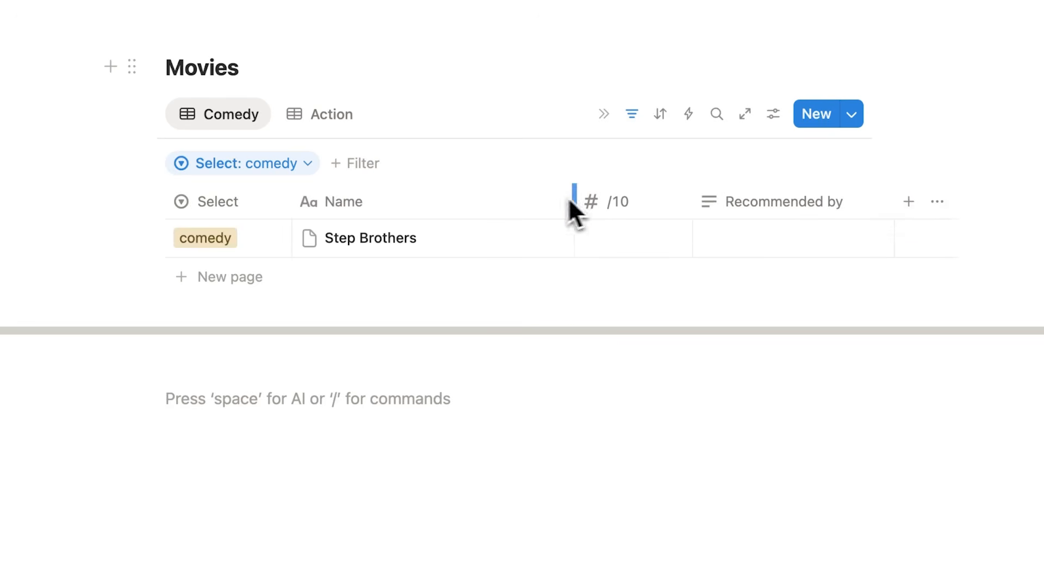
drag(569, 200, 493, 200)
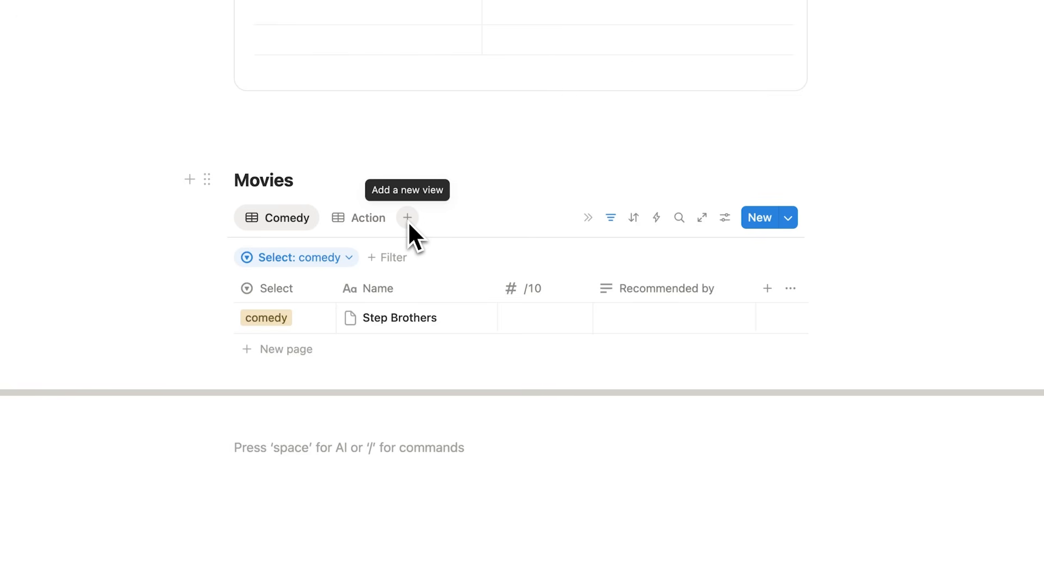
- View the view types that can be added to Movies, and switch the page's main Tabs block to Tab 2
click(409, 222)
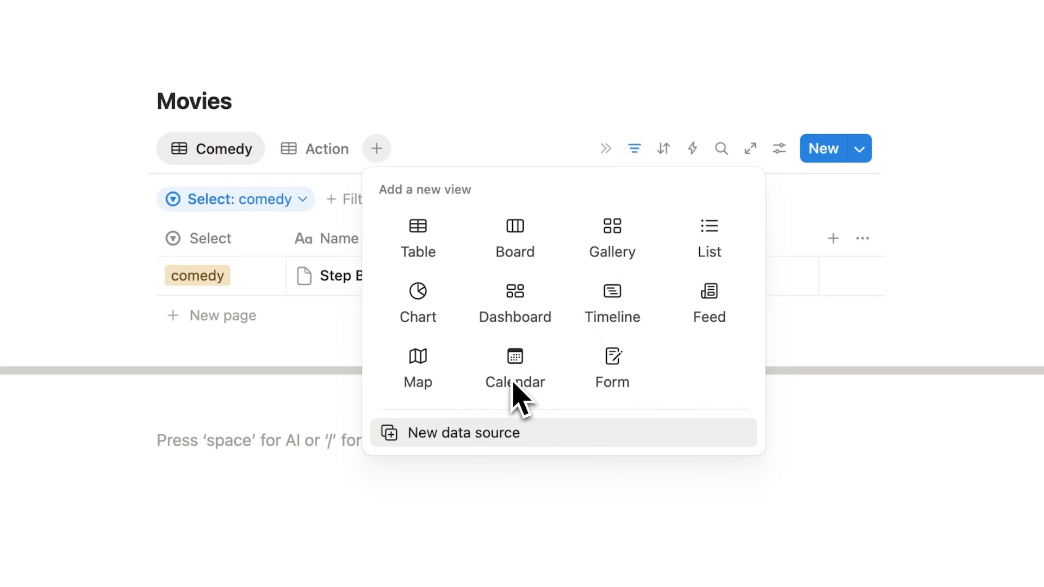
click(190, 427)
scroll(331, 404, up, 10)
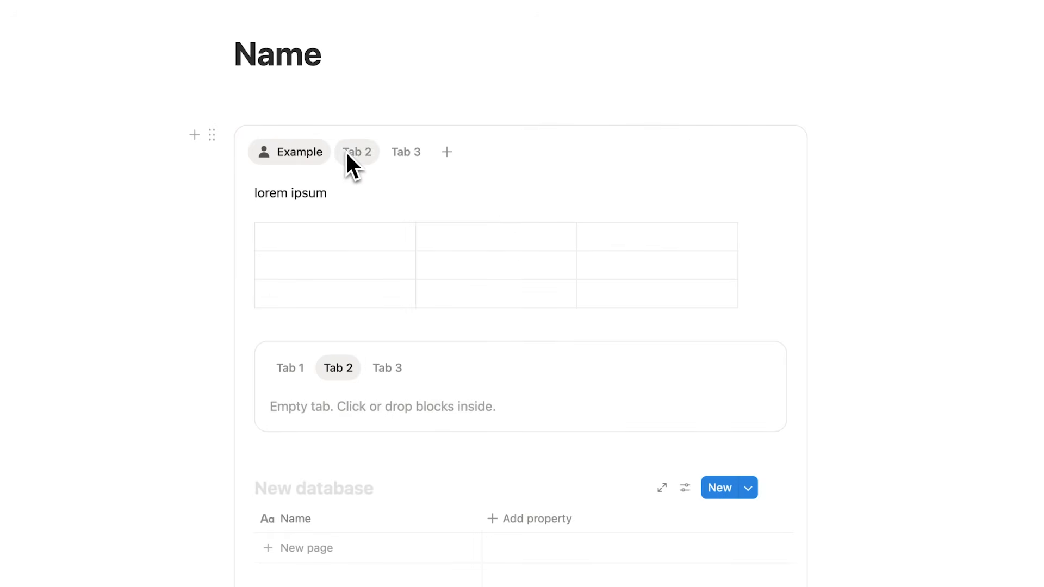
click(347, 154)
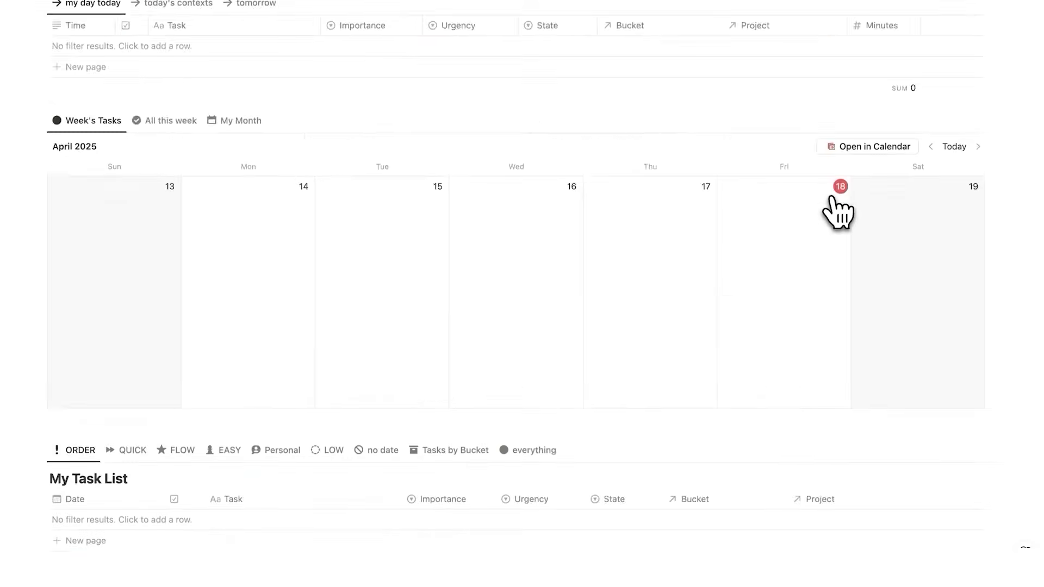
- Look through the Headquarters page from its daily tasks and weekly calendar down to My Task List and My Projects
scroll(838, 212, down, 15)
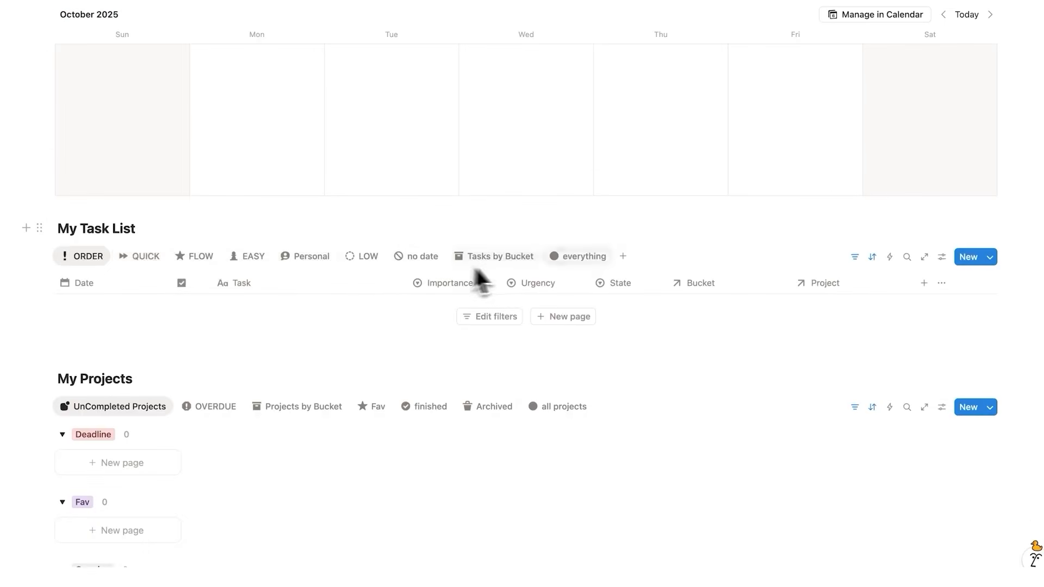
scroll(475, 278, down, 12)
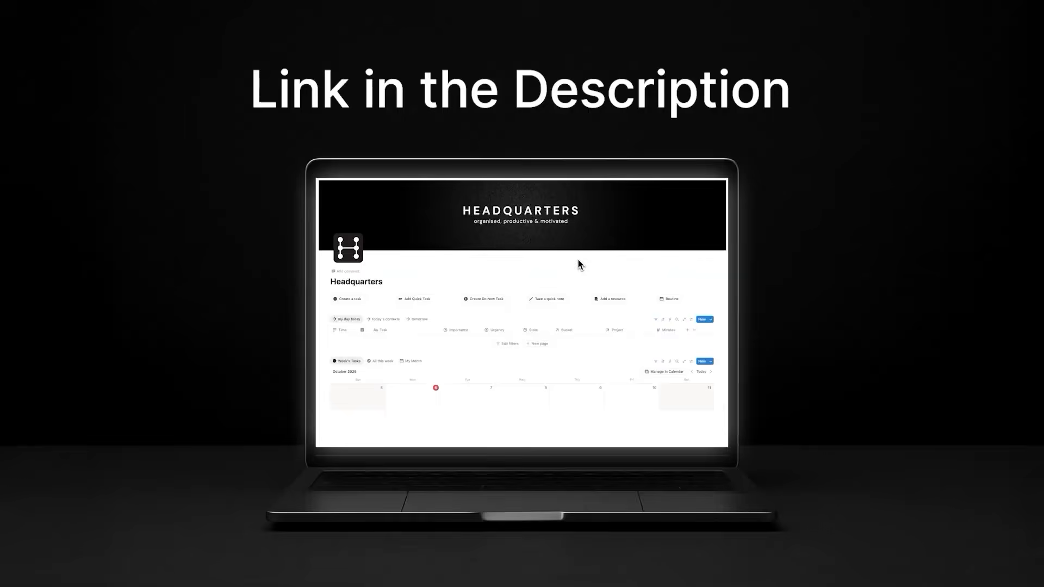
scroll(579, 259, down, 6)
scroll(578, 259, down, 4)
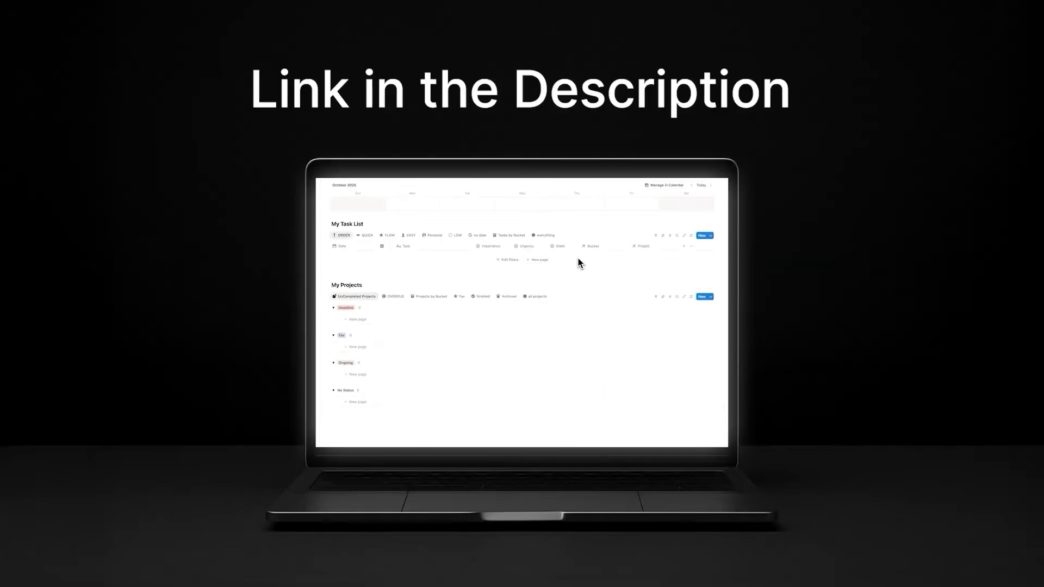
scroll(579, 263, down, 2)
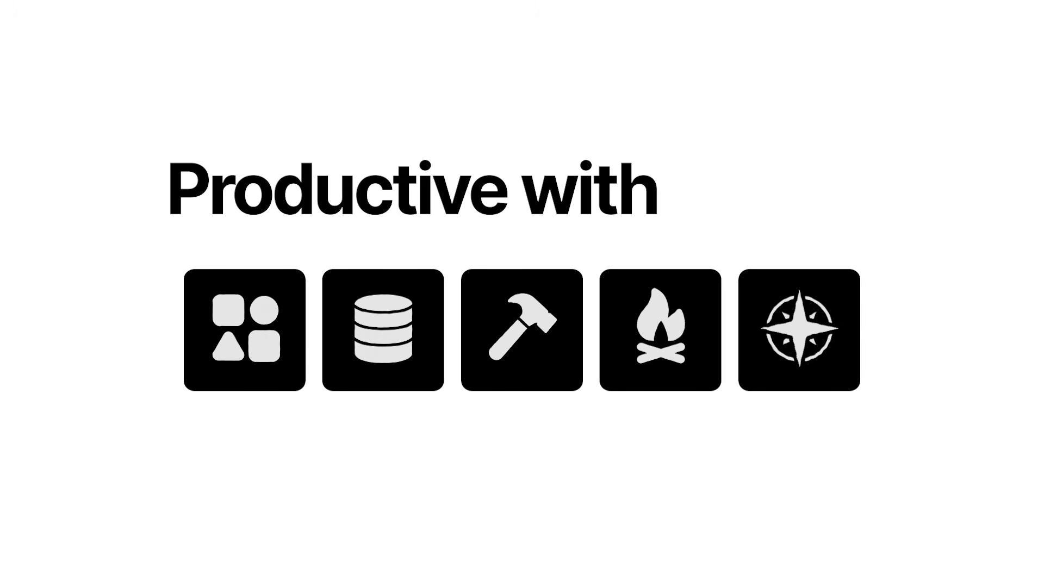